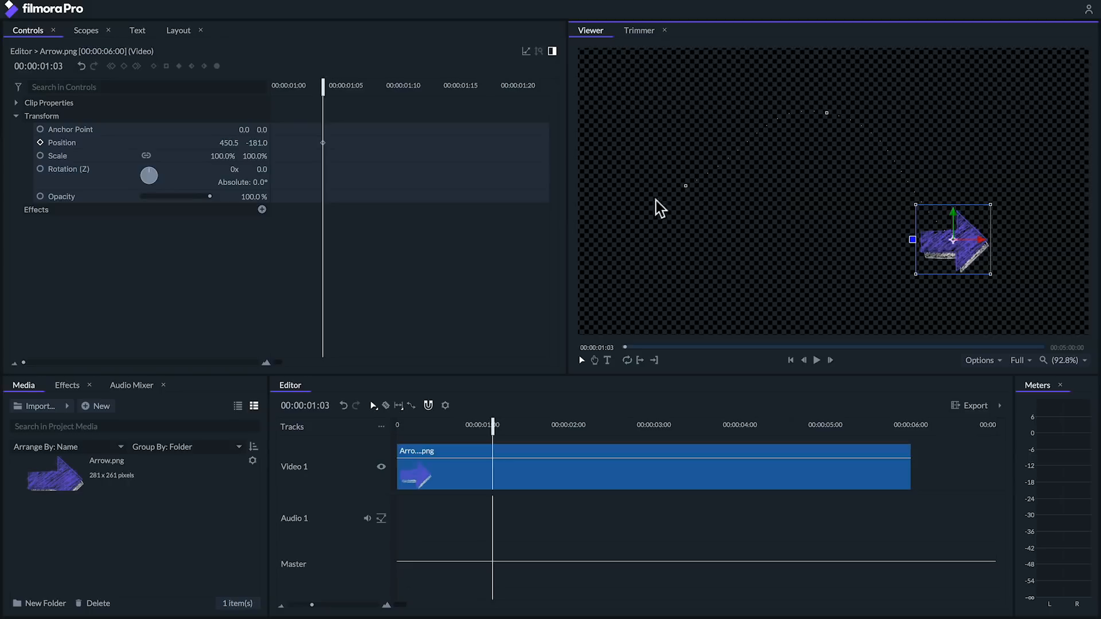
Play the arrow's position animation from the start of the timeline to check its motion path.
left_click(397, 424)
key("space")
key("space")
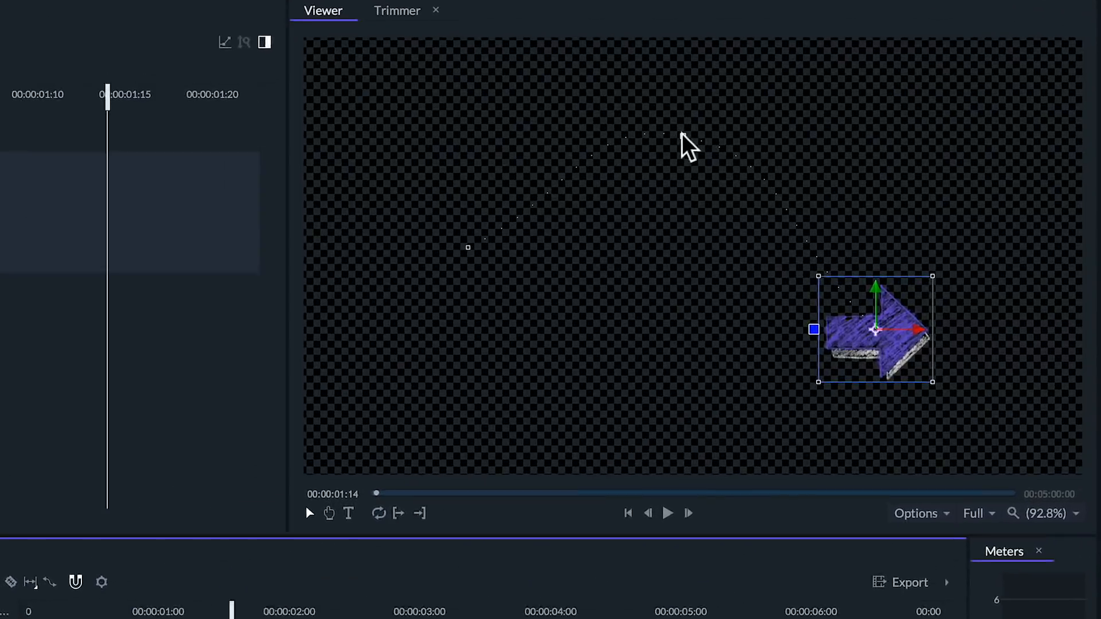
Reshape the arrow's motion path by pulling both Bezier handles of the middle keyframe, and play back the result.
left_click(826, 113)
left_click_drag(694, 186, 911, 252)
left_click_drag(426, 133, 593, 504)
key("Home")
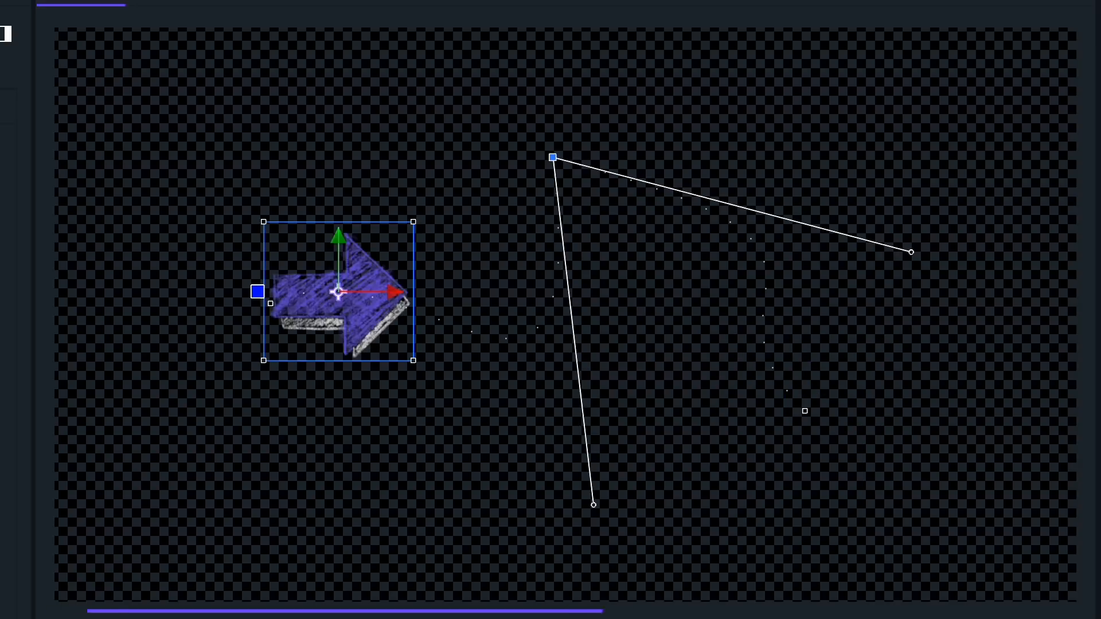
key("space")
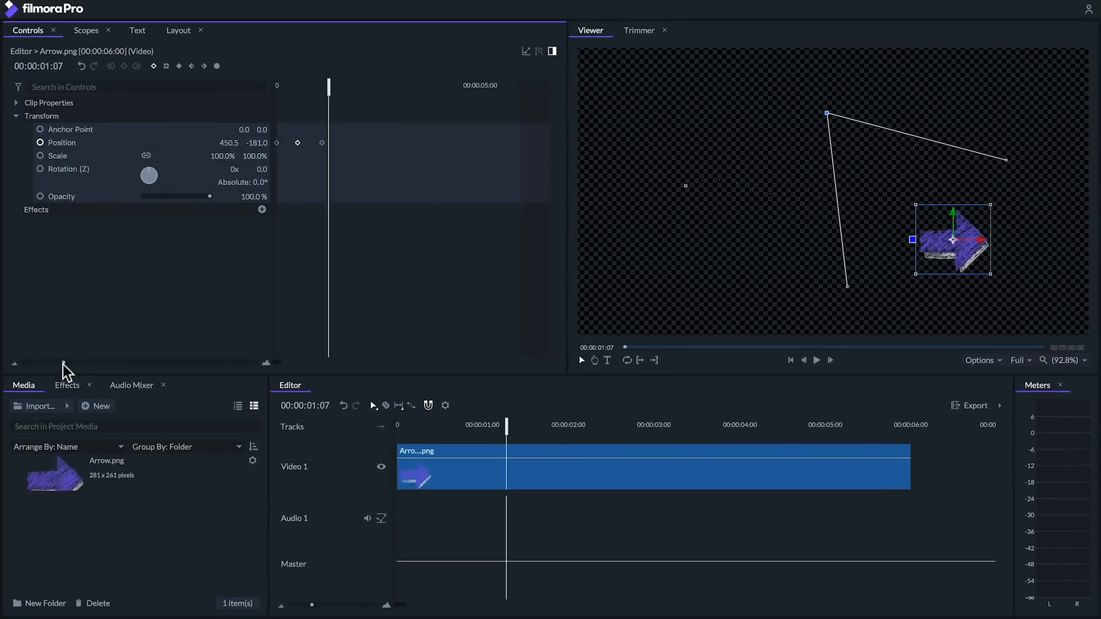
Set the spatial interpolation of all the arrow's Position keyframes to Linear and play the animation from the start.
left_click_drag(430, 140, 270, 152)
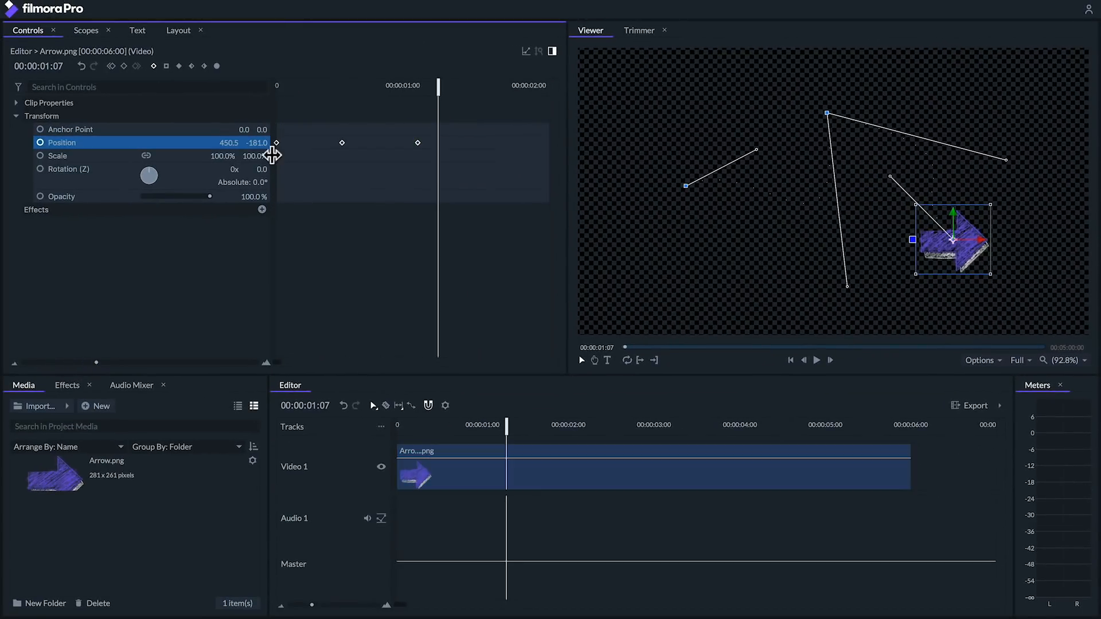
right_click(338, 141)
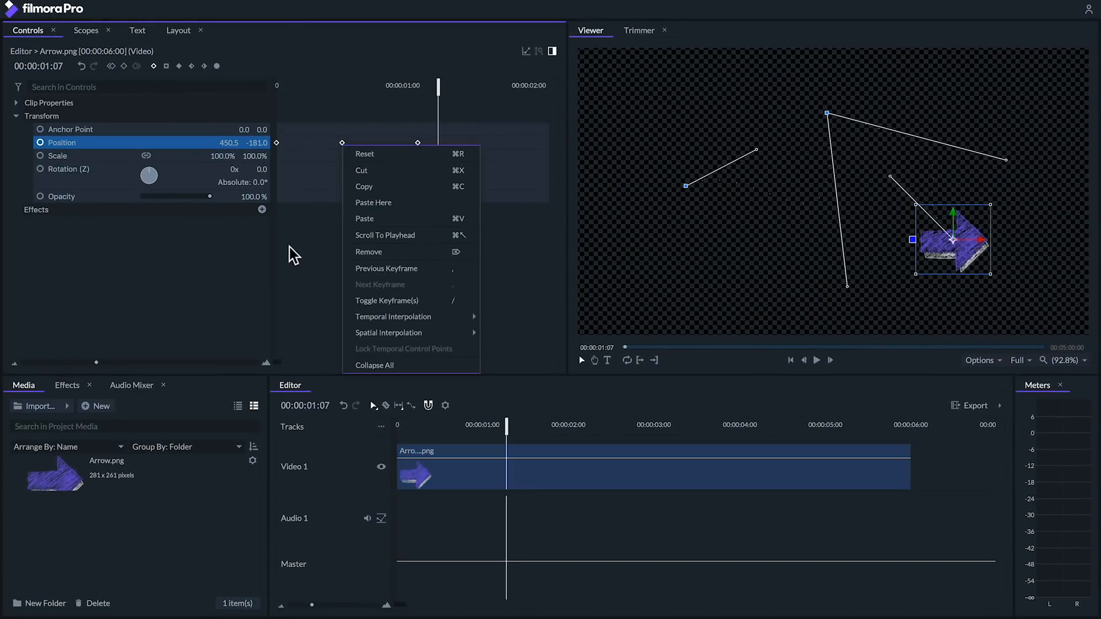
mouse_move(432, 334)
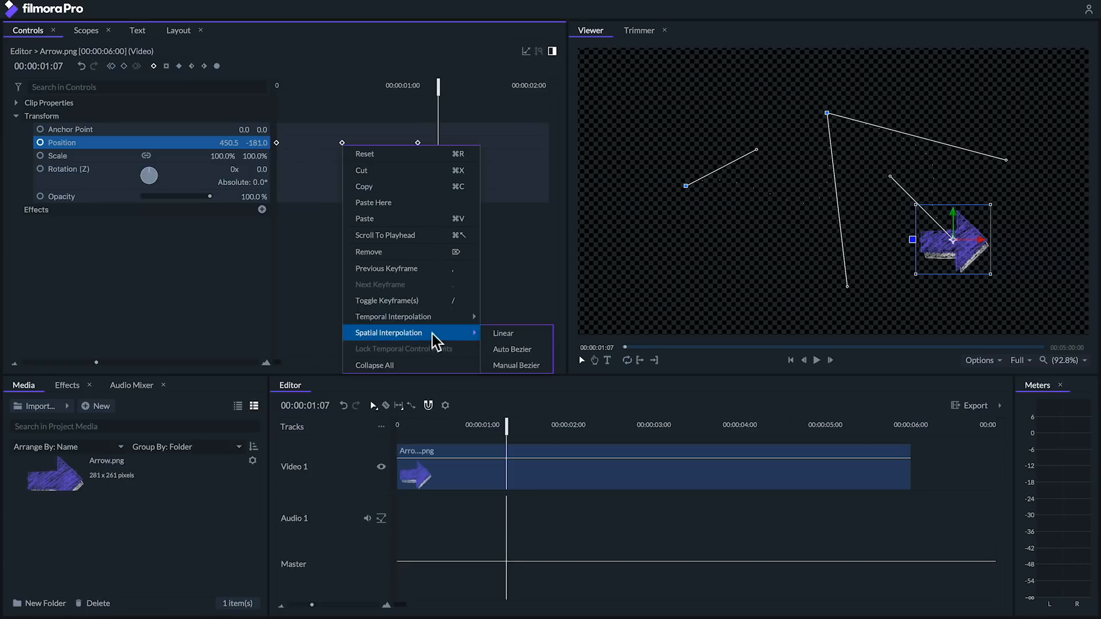
left_click(495, 334)
left_click_drag(487, 426, 385, 424)
key("space")
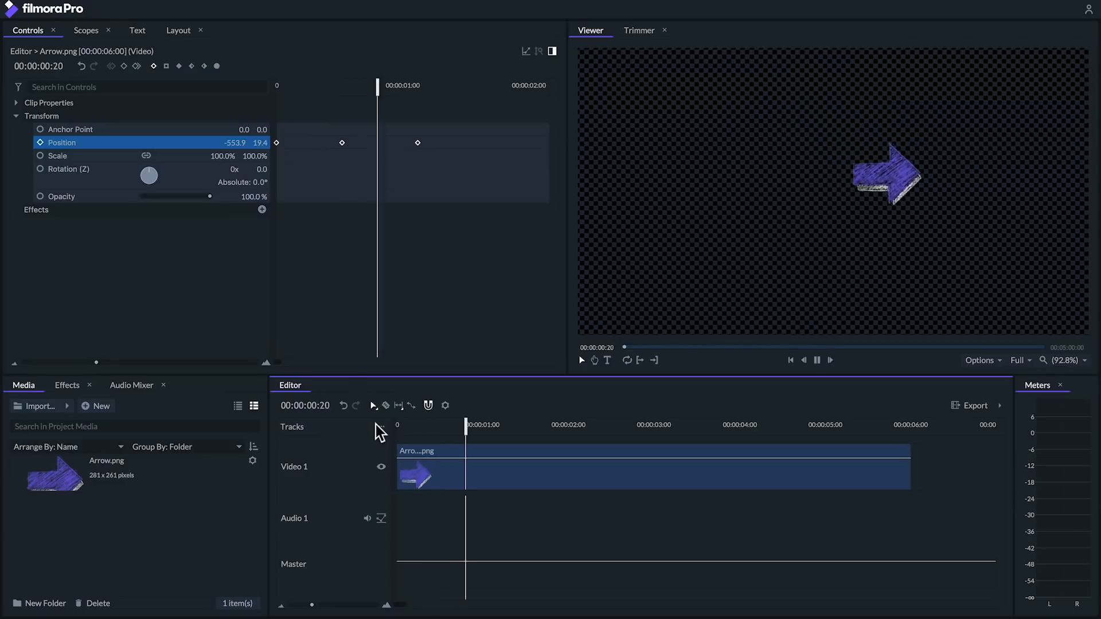
key("space")
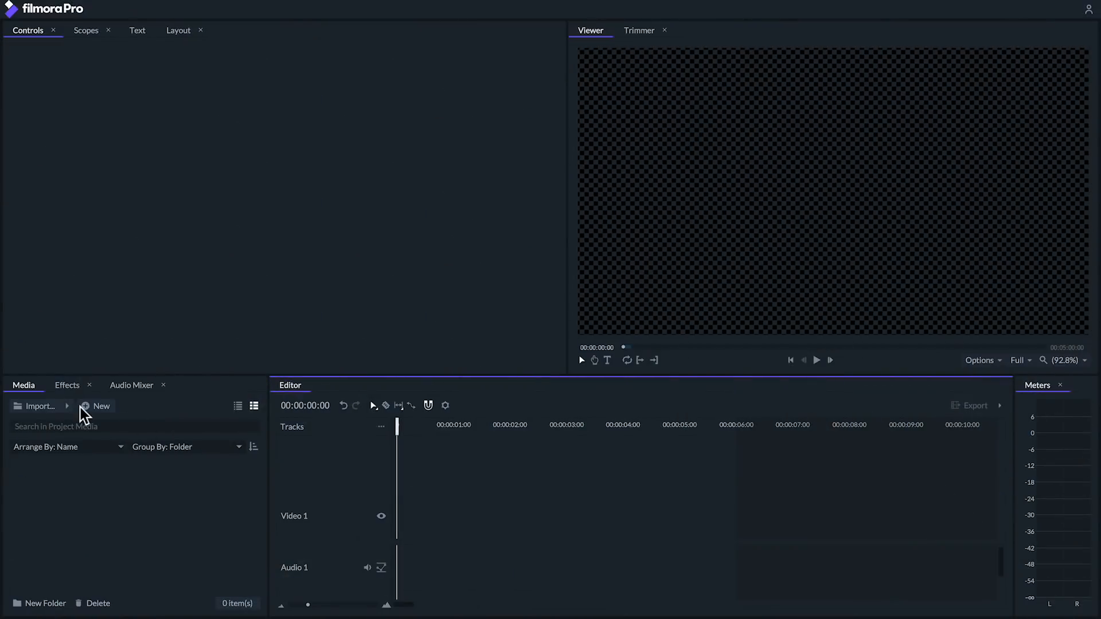
Create a 200 x 200 pixel plane named Ball with a purple color.
left_click(85, 406)
left_click(117, 420)
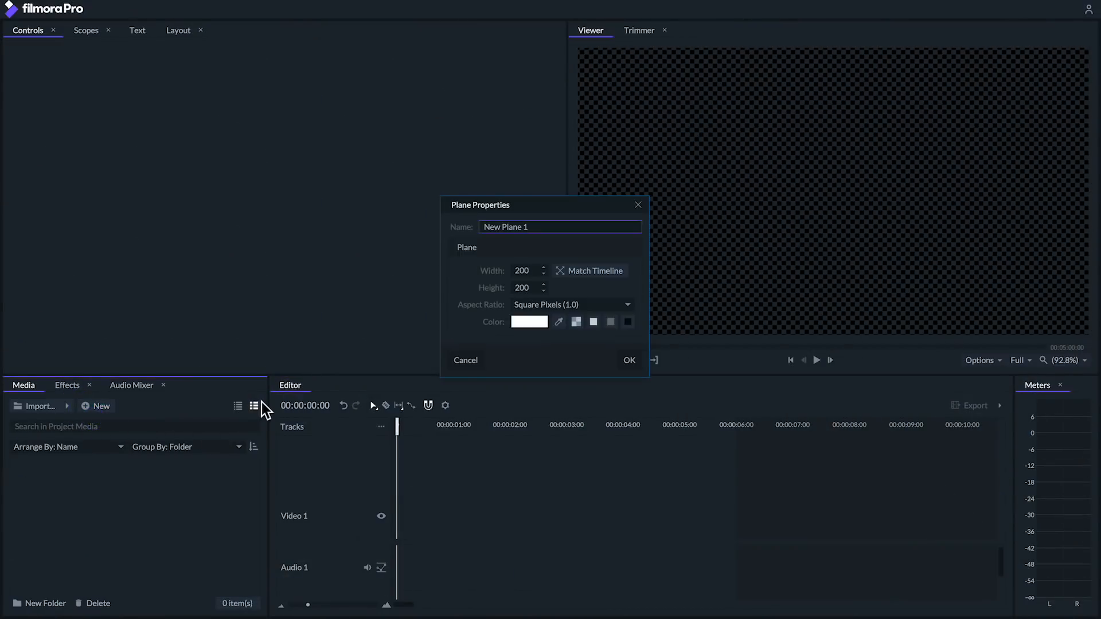
left_click_drag(544, 227, 300, 211)
left_click(536, 322)
left_click(795, 458)
left_click(865, 487)
left_click(634, 361)
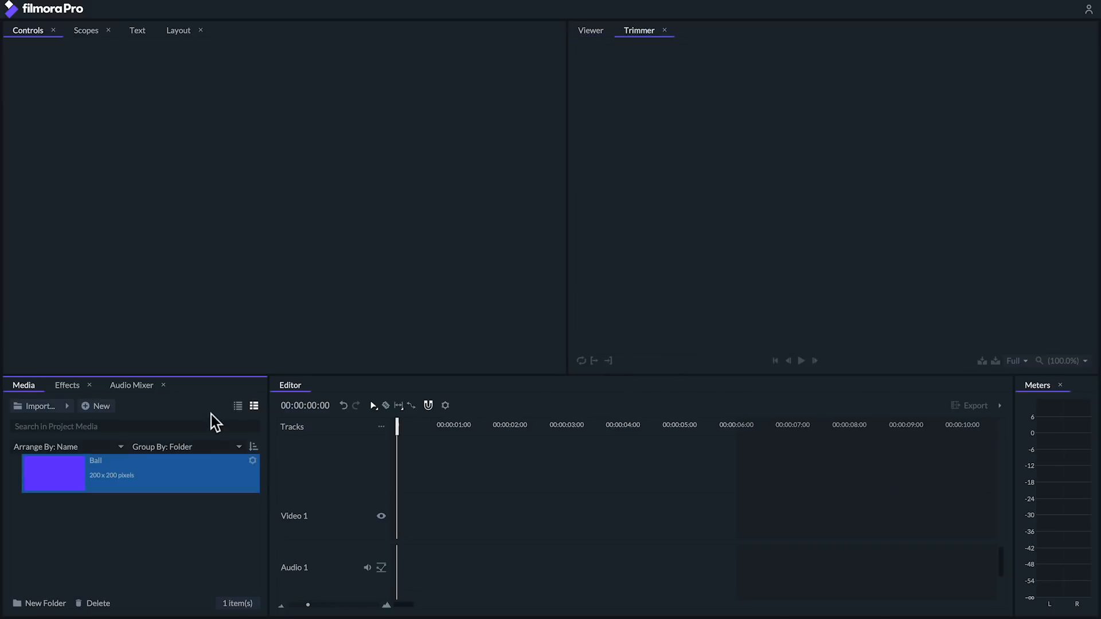
Place the Ball plane at the start of the Video 1 track and extend the clip to about 10 seconds.
left_click_drag(49, 463, 404, 510)
left_click_drag(737, 504, 963, 516)
Apply the Polar Warp effect to the Ball clip and reduce its End Radius to about 92 to make a circle.
left_click(67, 385)
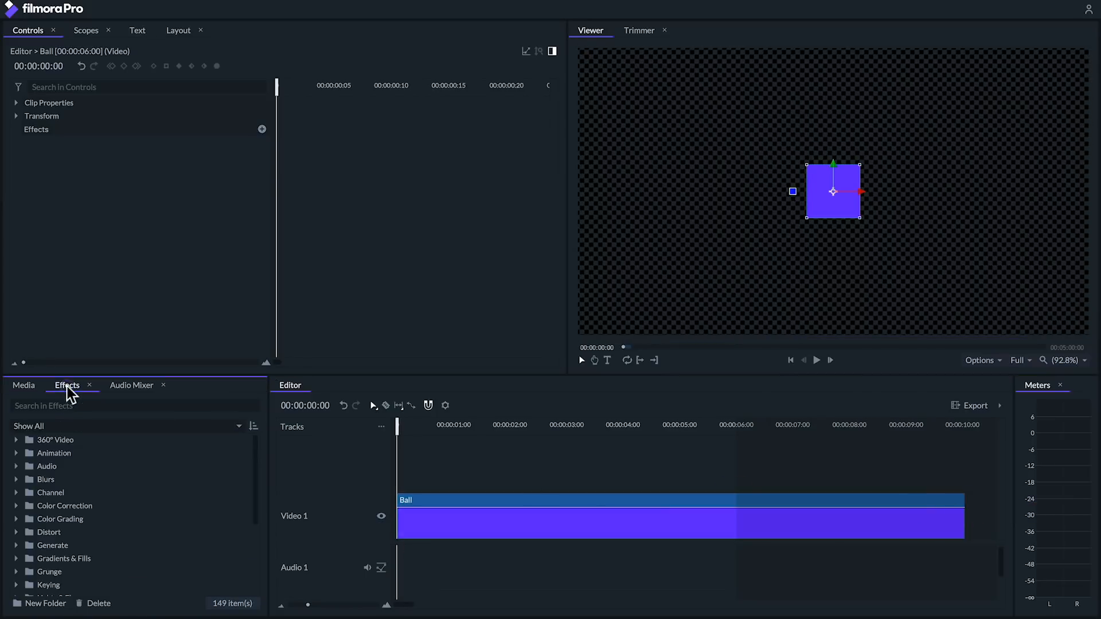
left_click(67, 405)
type("polar")
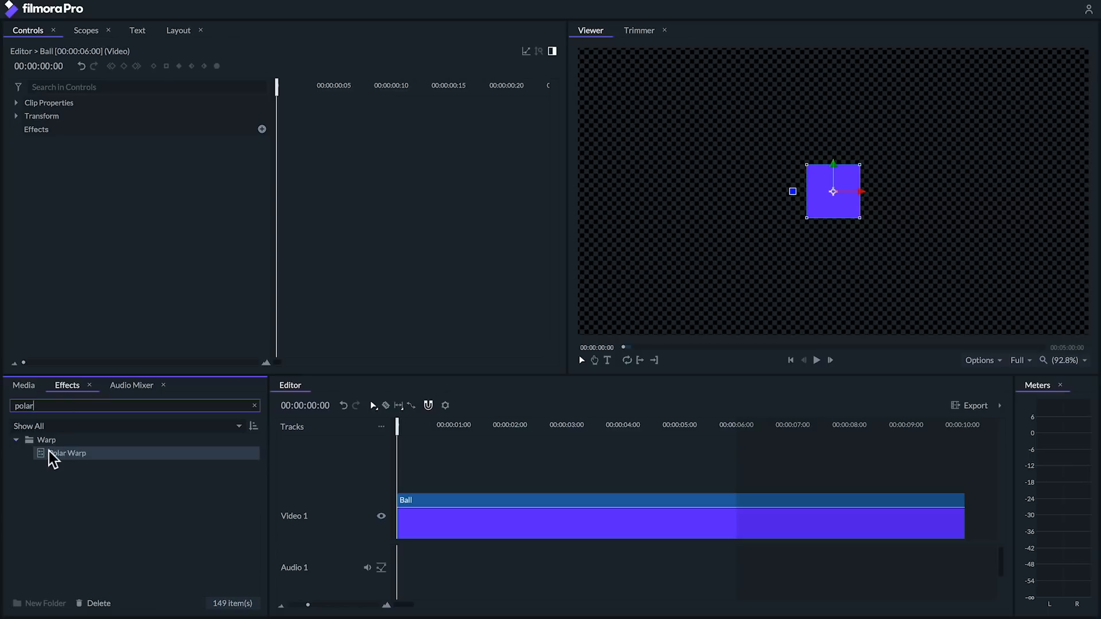
left_click_drag(49, 455, 426, 503)
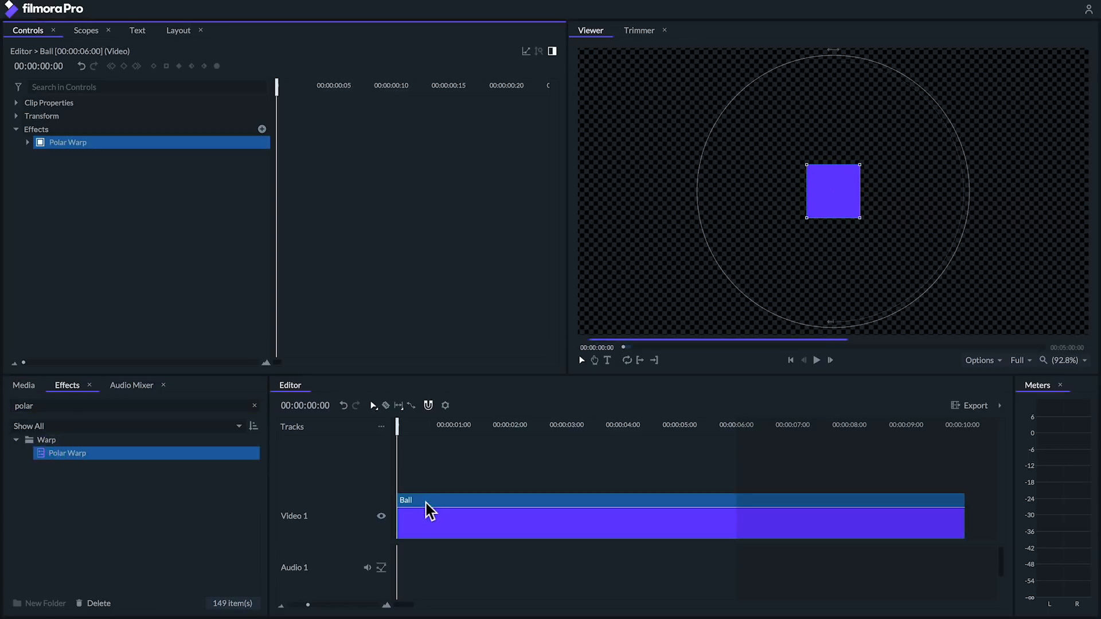
left_click(27, 142)
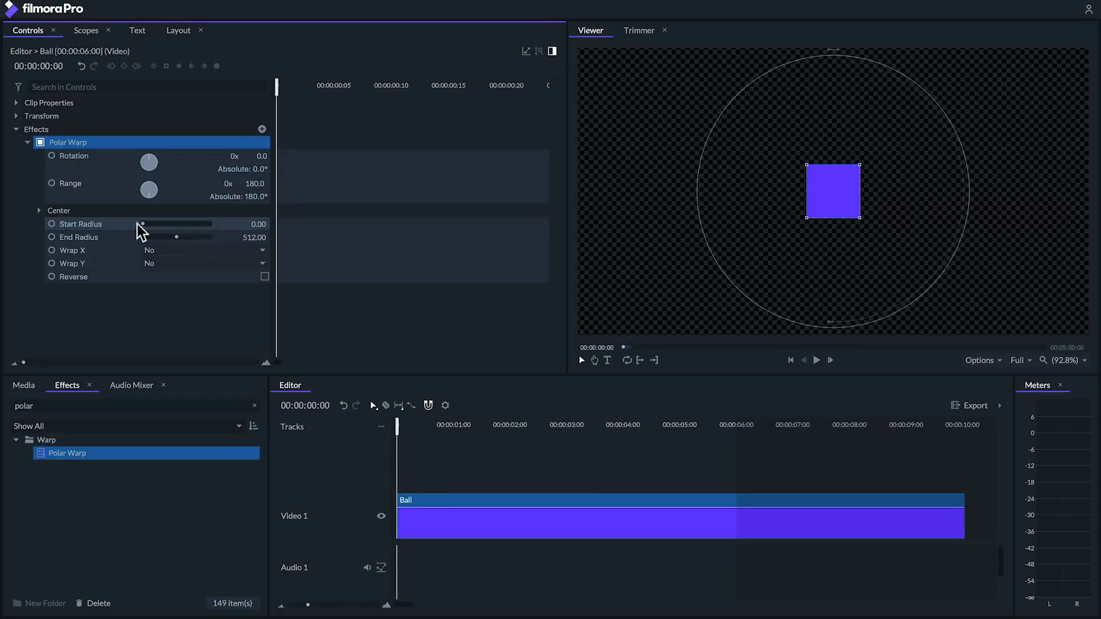
left_click_drag(175, 236, 147, 236)
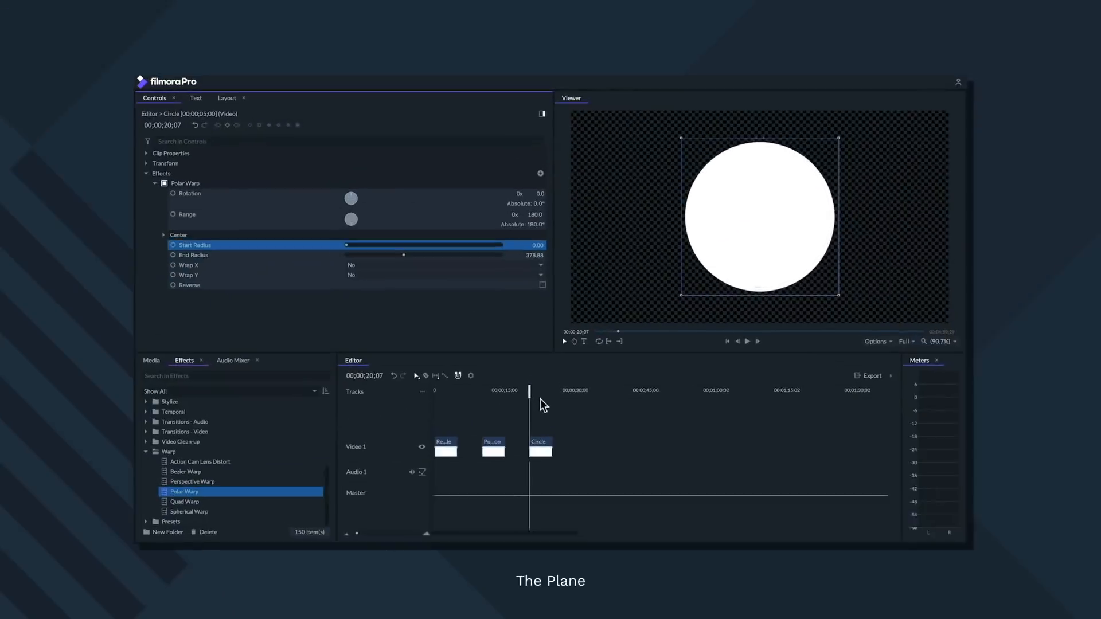
Select the polygon clip and examine the corner positions of its Quad Warp effect.
left_click_drag(523, 390, 489, 389)
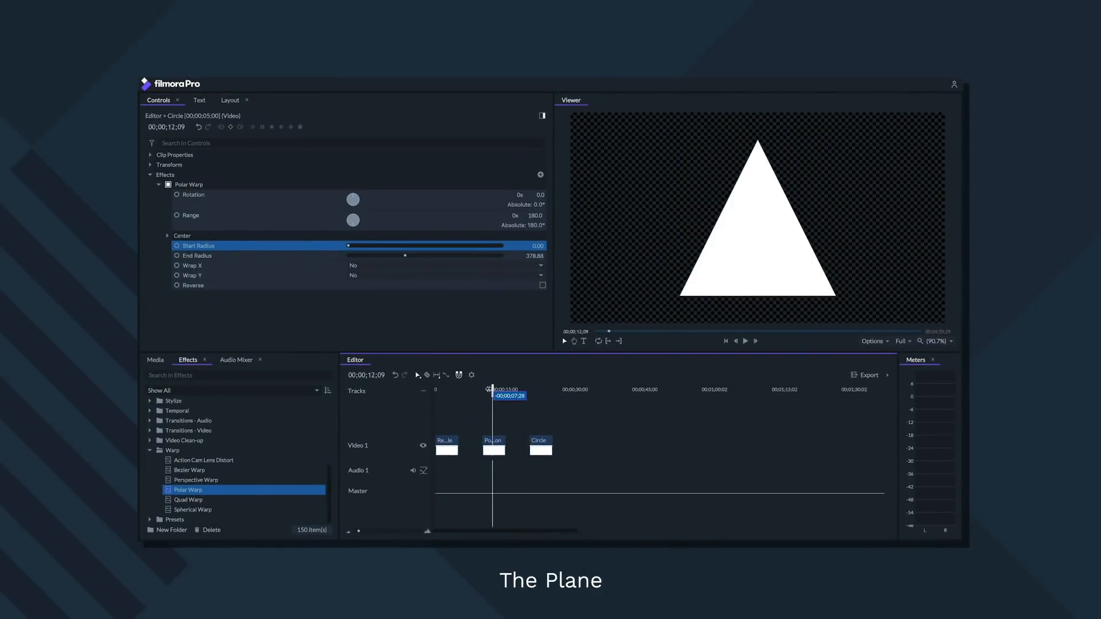
left_click(498, 441)
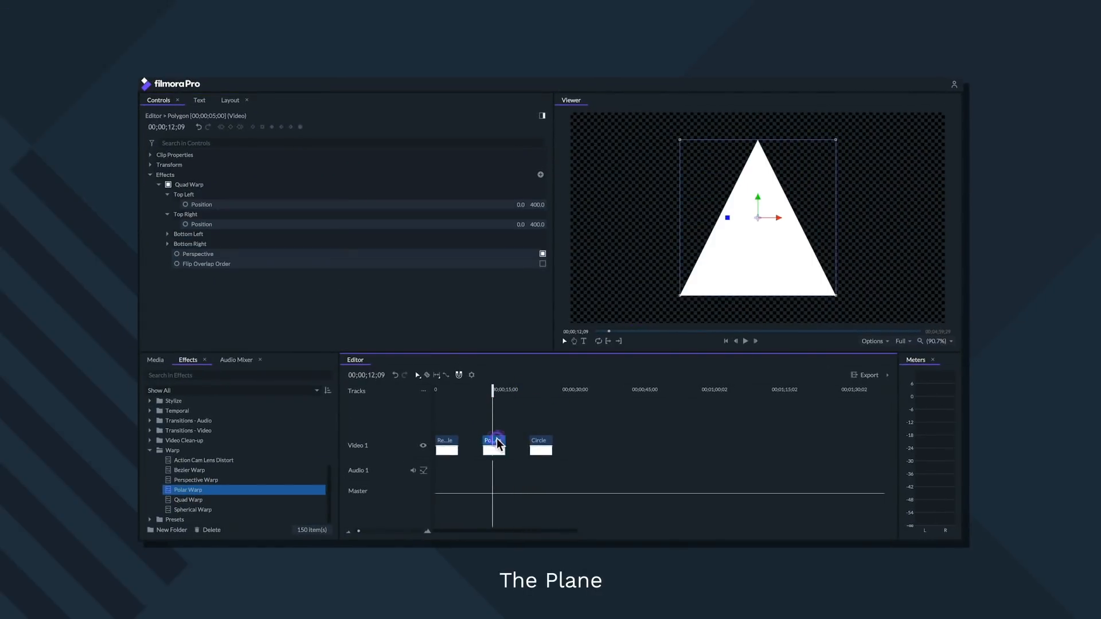
left_click(230, 204)
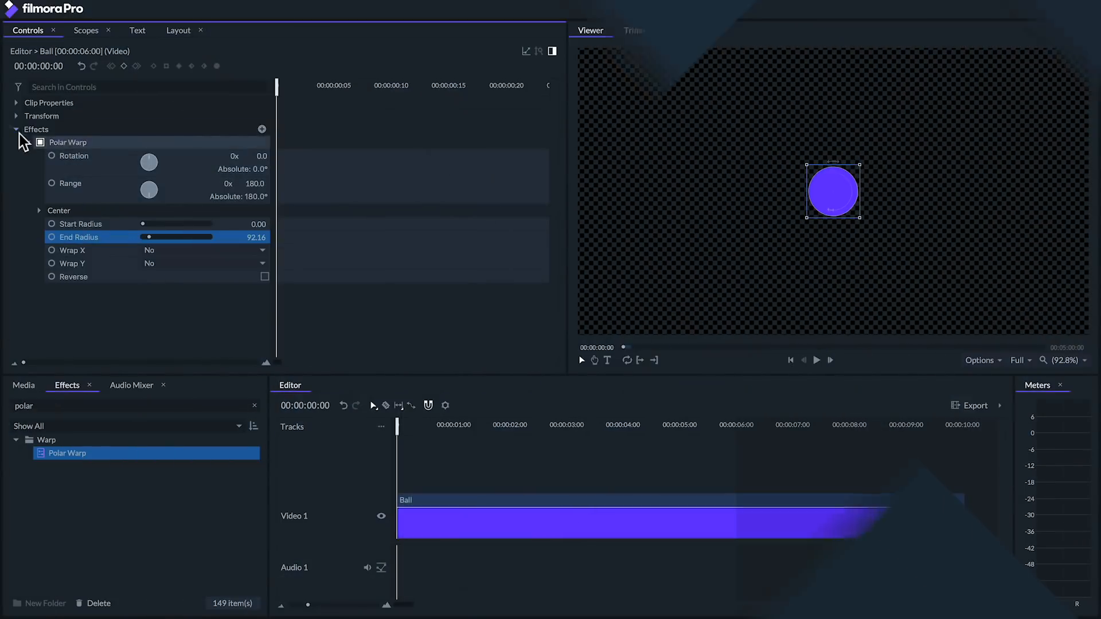
Move the ball to about -748, 287 at the start of the clip and enable keyframing for its Position.
left_click(16, 127)
left_click(16, 116)
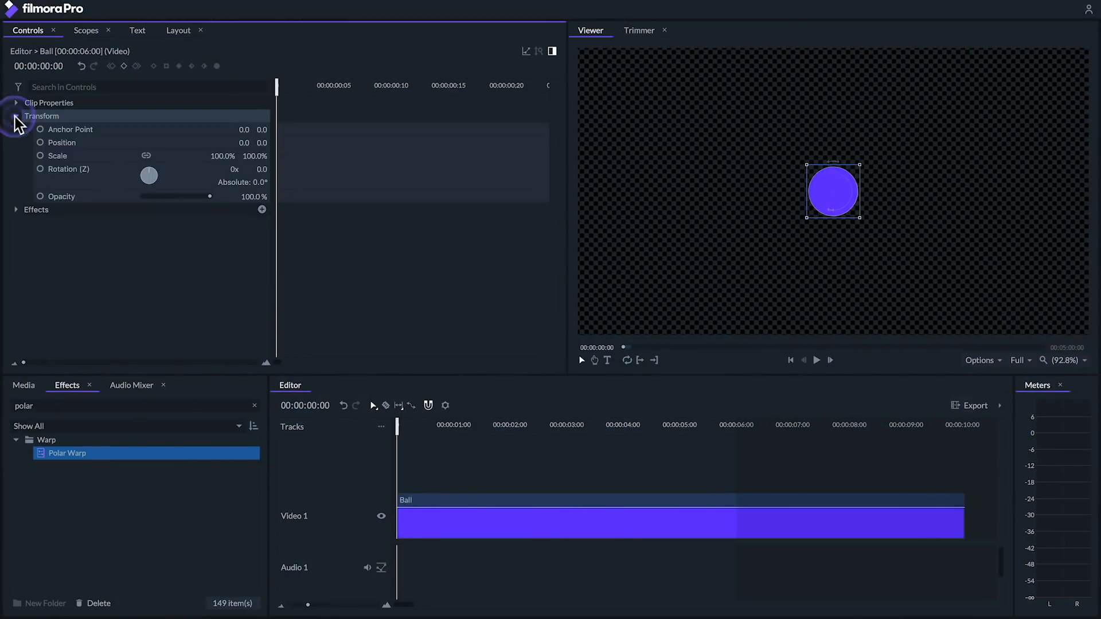
left_click(439, 501)
left_click_drag(836, 204, 638, 128)
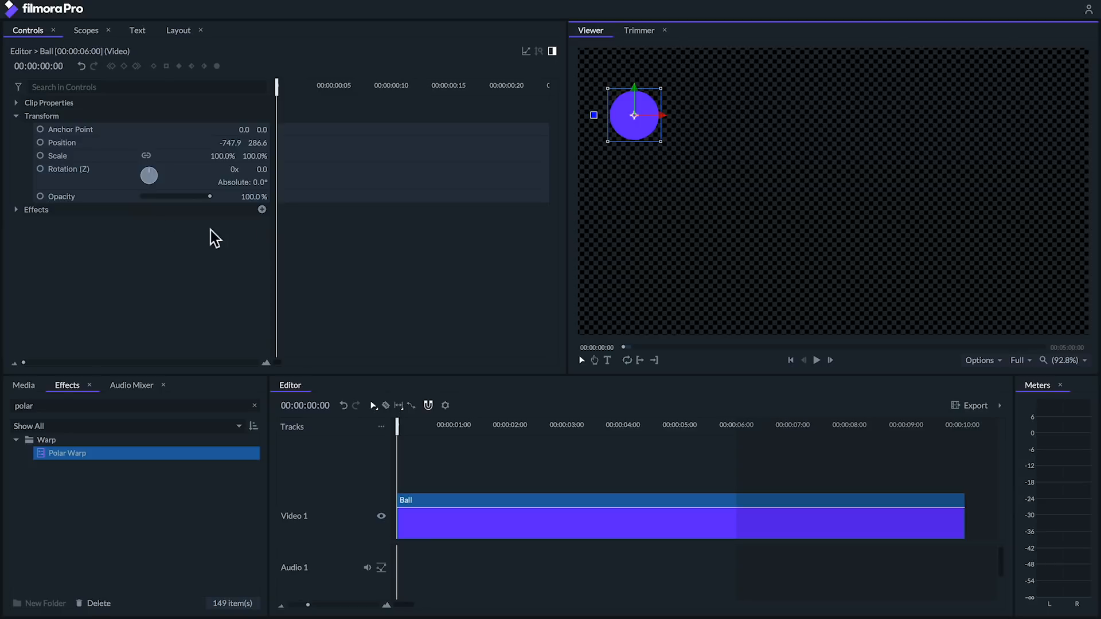
left_click(40, 143)
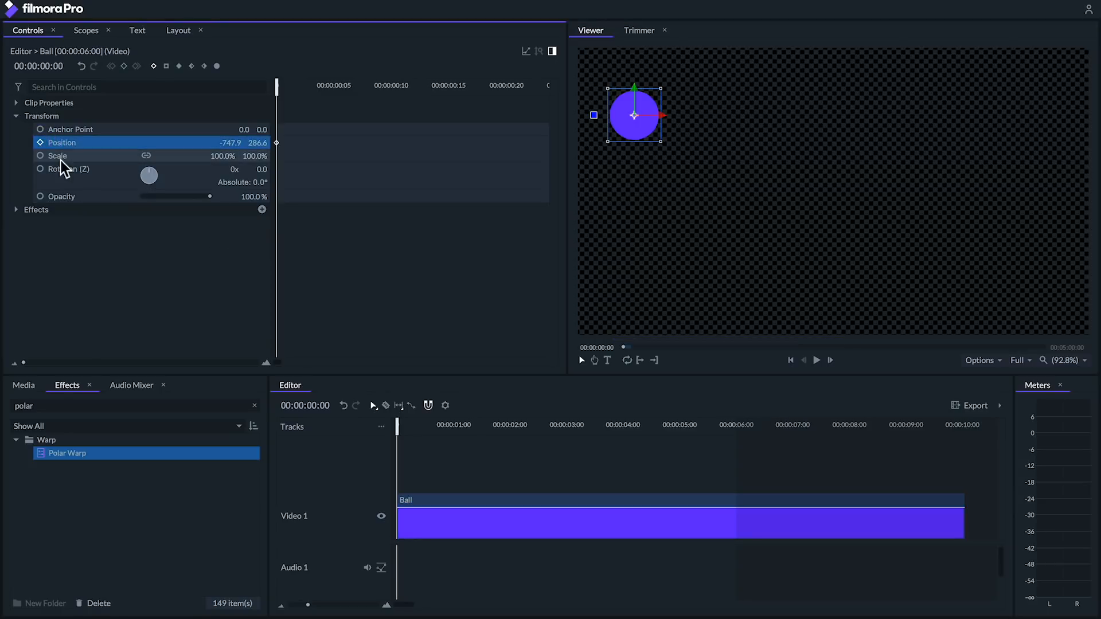
Keyframe the ball's first drop to about -498, -252 at 00:00:00:15 and its rise to about -328, 131 at 00:00:01:02.
left_click_drag(269, 85, 450, 91)
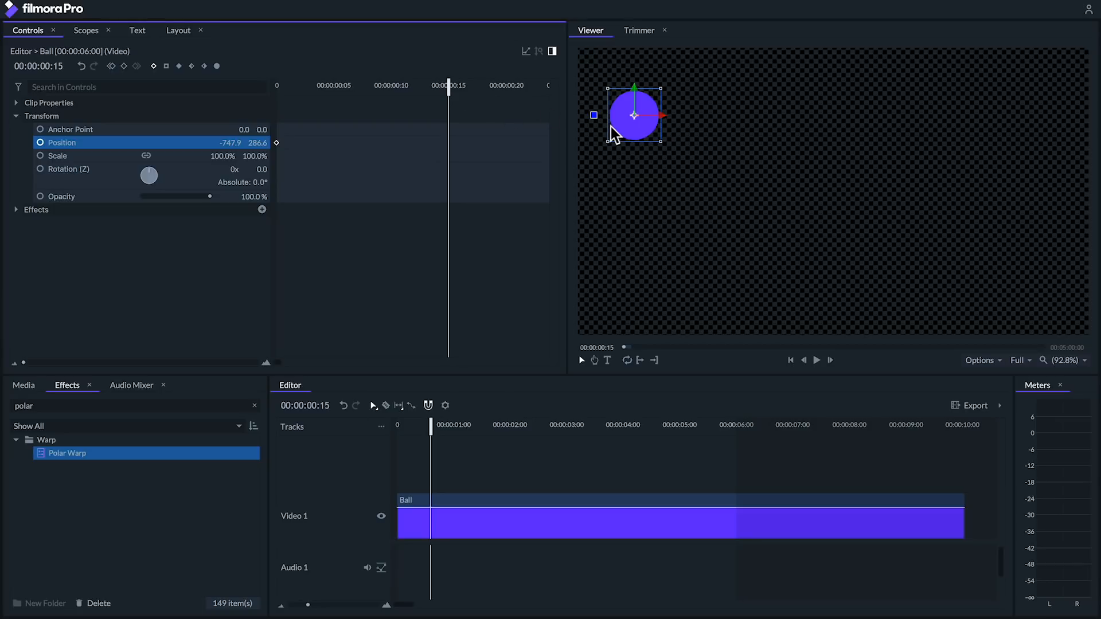
left_click_drag(638, 129, 705, 273)
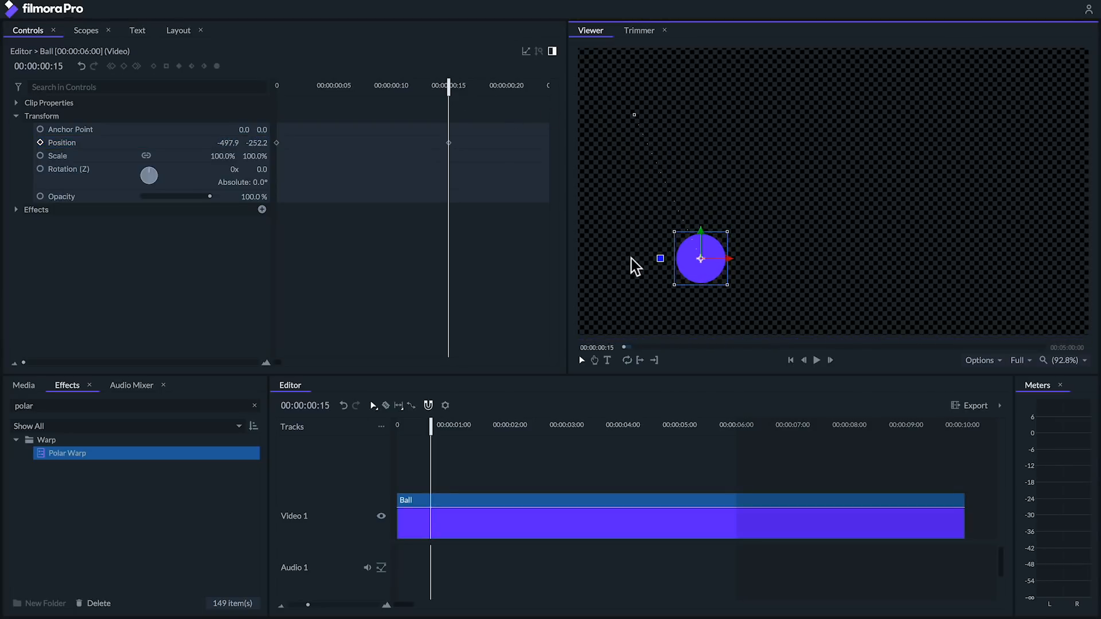
scroll(475, 165, "right", 4)
left_click_drag(314, 83, 459, 95)
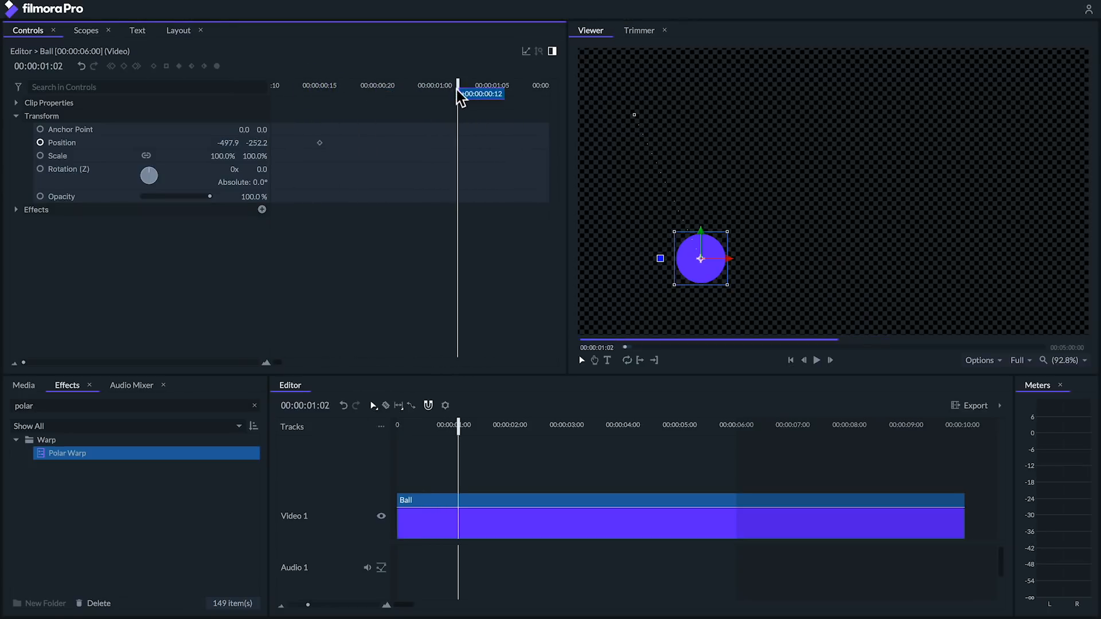
left_click_drag(700, 266, 745, 164)
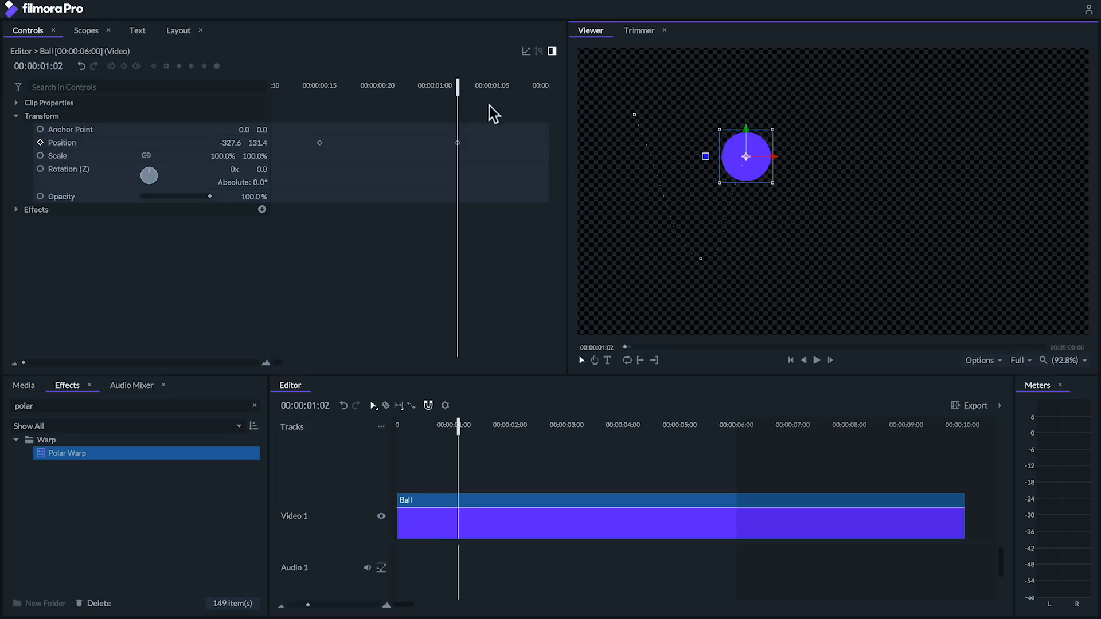
Keyframe the ball falling back to ground level and bouncing up to about -60, 6 at 00:00:01:22.
left_click_drag(453, 85, 482, 99)
left_click_drag(754, 169, 794, 270)
left_click_drag(453, 97, 477, 86)
left_click_drag(786, 269, 817, 201)
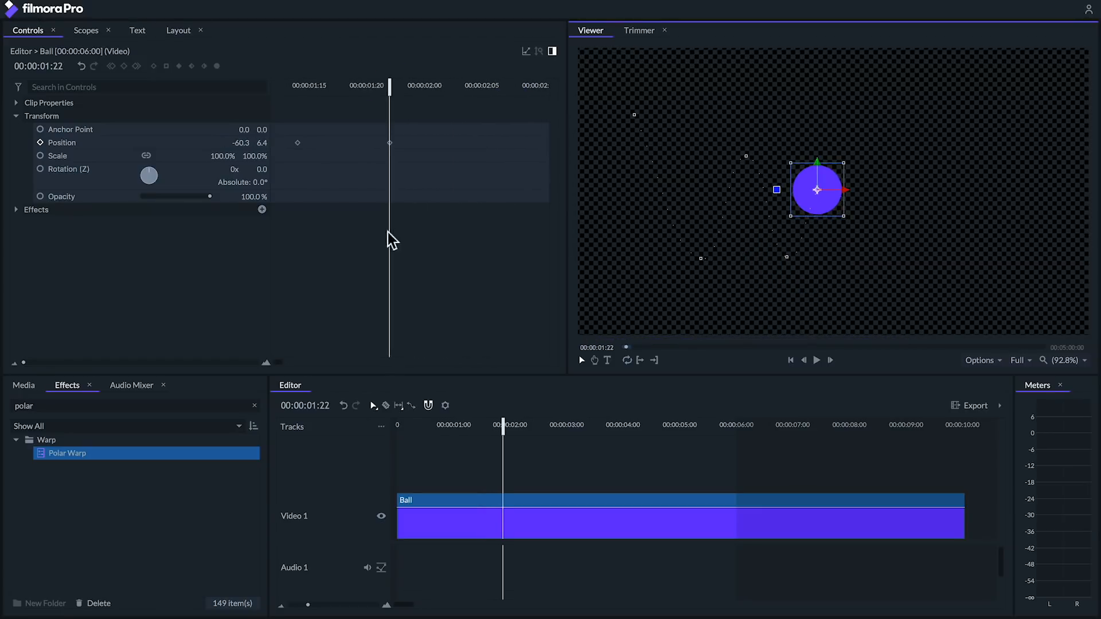
Keyframe the ball landing at about 34, -252 at 00:00:02:05, a lower bounce, and a landing at about 151, -250 at 00:00:02:13.
left_click_drag(389, 86, 481, 101)
left_click_drag(801, 215, 825, 283)
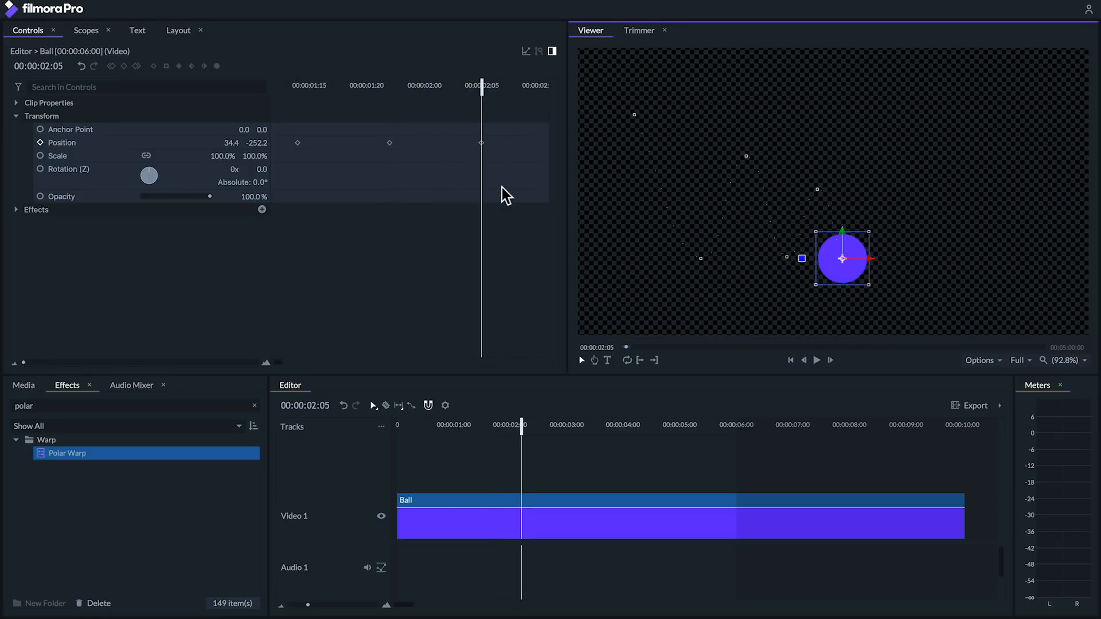
left_click_drag(387, 86, 434, 86)
left_click_drag(856, 254, 833, 224)
left_click_drag(432, 84, 480, 86)
left_click_drag(885, 240, 885, 285)
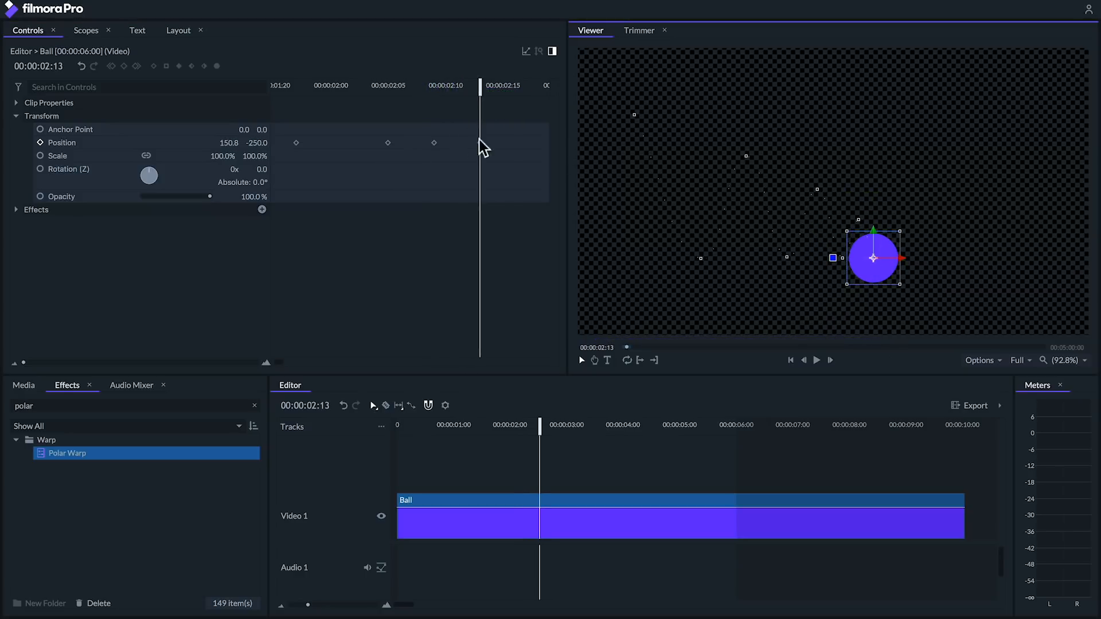
Keyframe a smaller bounce peaking at about 188, -170 at 00:00:02:15 and landing at about 231, -250 two frames after.
left_click_drag(421, 86, 448, 103)
left_click_drag(876, 275, 884, 246)
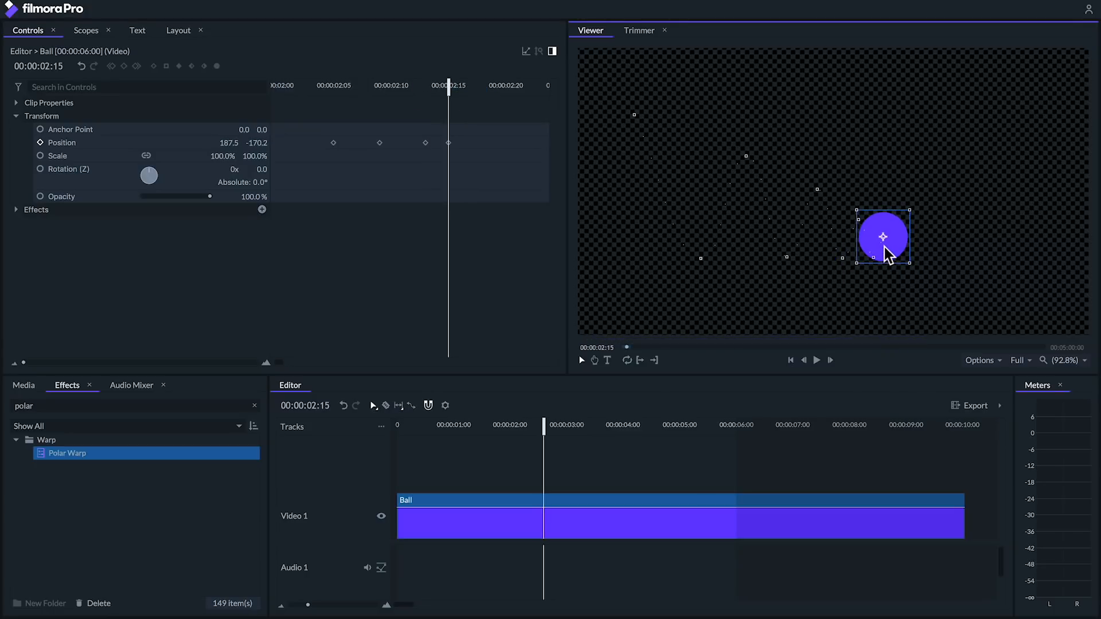
left_click_drag(443, 86, 471, 96)
left_click_drag(889, 256, 900, 276)
Keyframe a final tiny bounce at 00:00:02:18 and a landing at about 278, -250 at 00:00:02:19.
left_click_drag(464, 86, 499, 105)
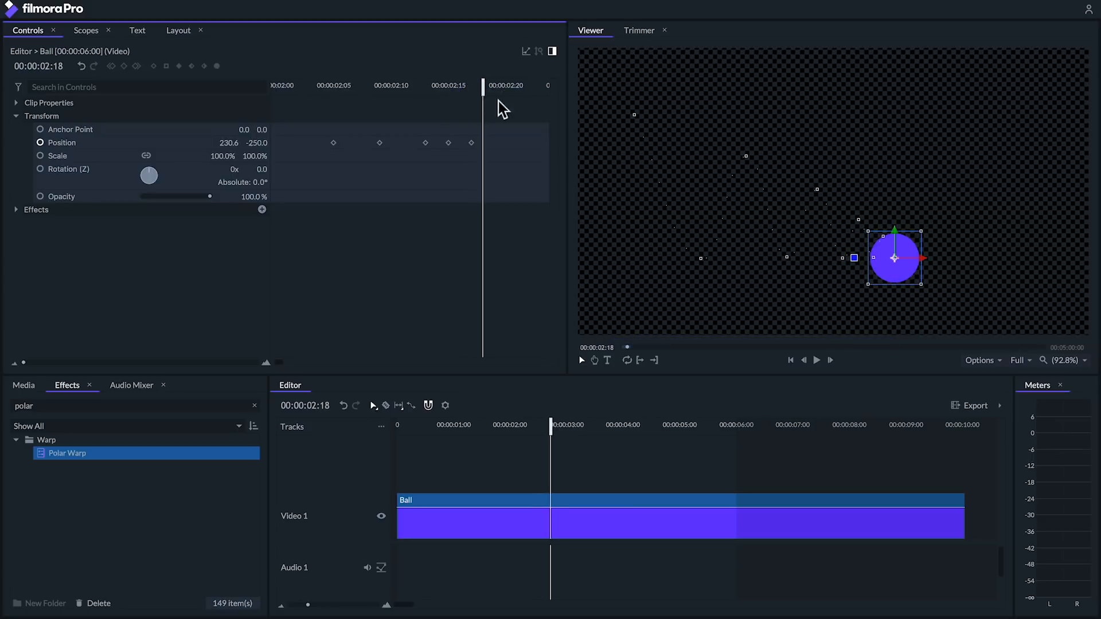
left_click_drag(904, 276, 908, 268)
left_click_drag(476, 85, 494, 87)
left_click_drag(903, 258, 906, 270)
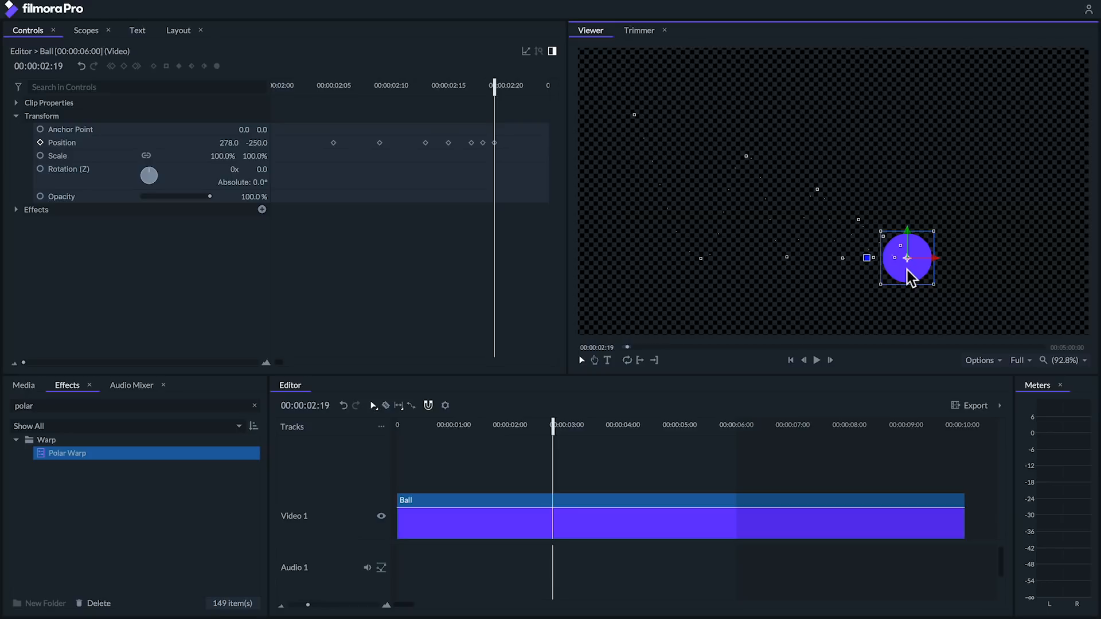
Keyframe the ball rolling along the ground to about 711, -250 at 00:00:03:08 and rolling partway back at a further keyframe.
scroll(509, 234, "right", 3)
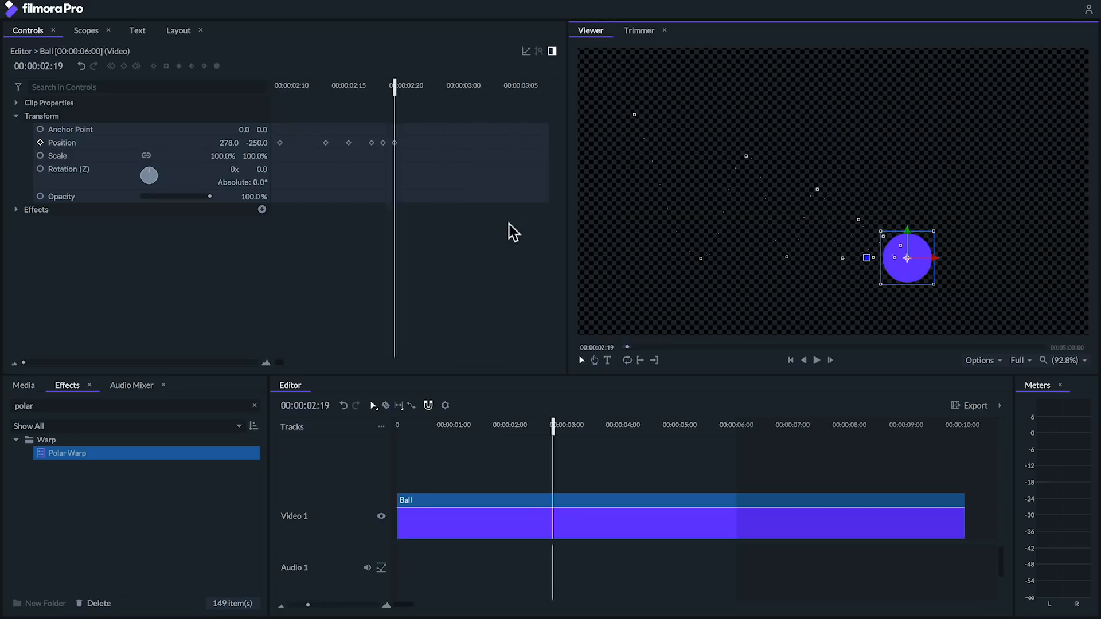
left_click_drag(358, 76, 530, 101)
left_click_drag(940, 259, 1049, 269)
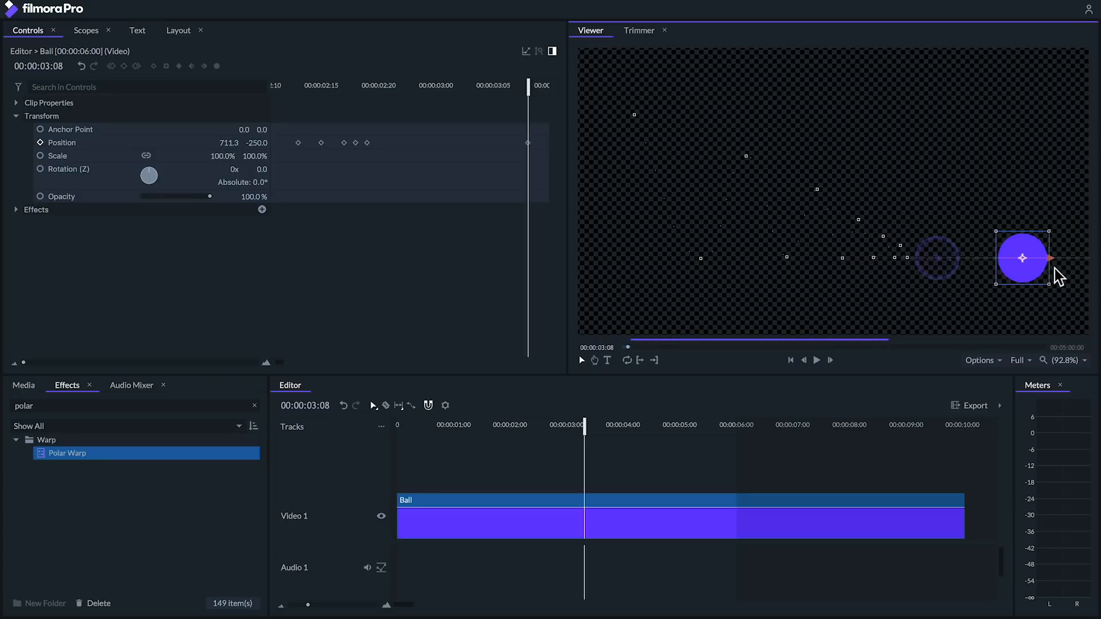
scroll(418, 93, "right", 3)
left_click_drag(361, 86, 492, 105)
left_click_drag(1044, 262, 962, 266)
Shorten the Ball clip to 6 seconds and play the bouncing animation from the start.
left_click_drag(966, 498, 746, 498)
left_click_drag(411, 429, 378, 438)
key("space")
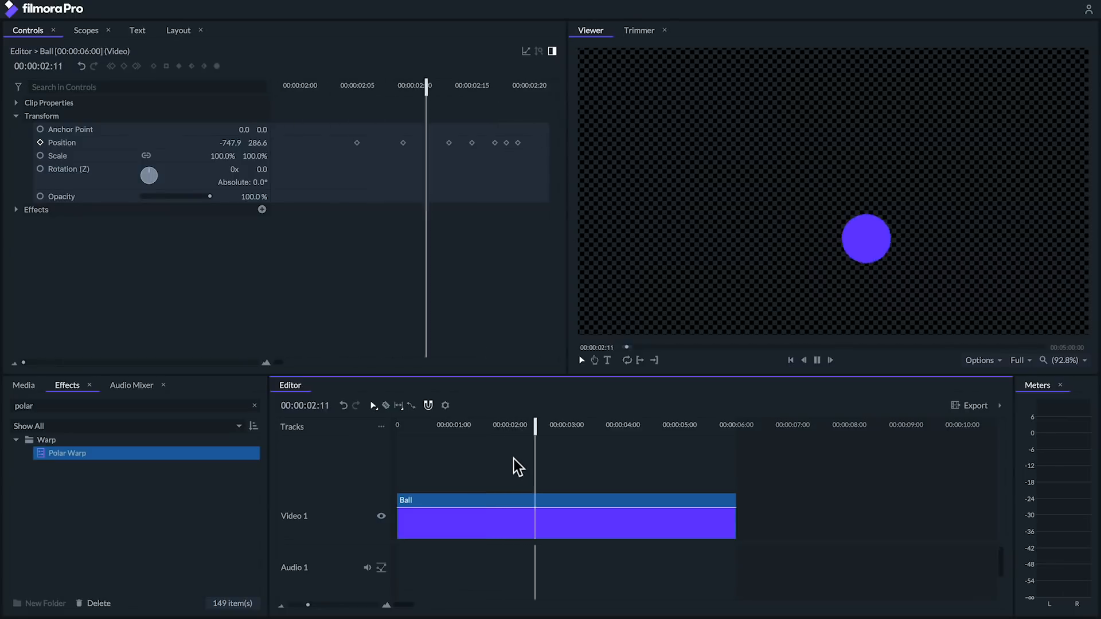
key("space")
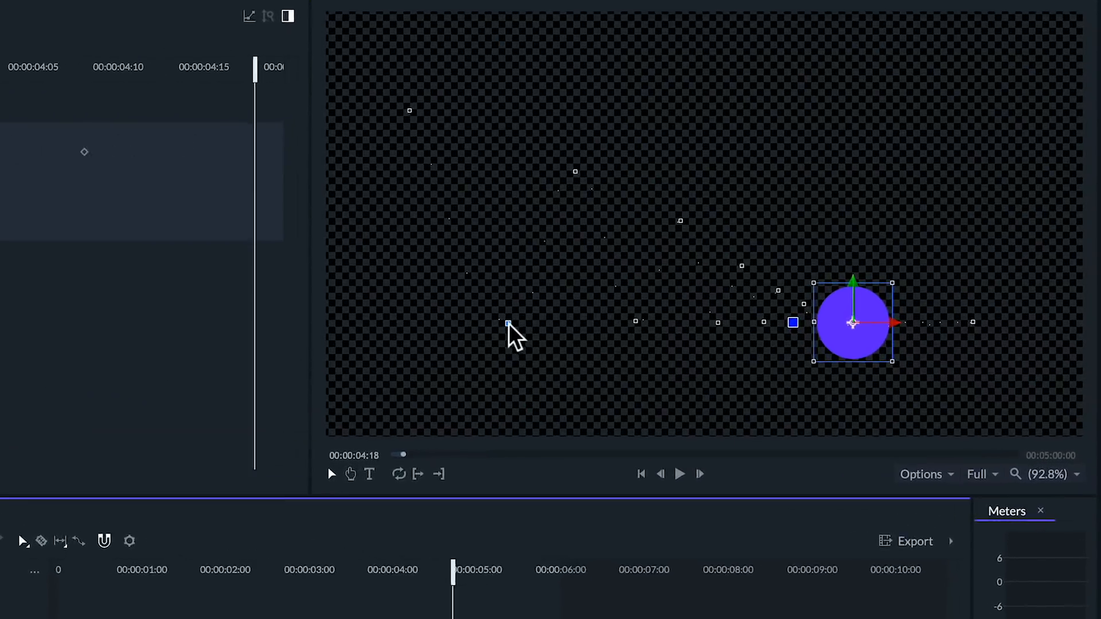
Set the spatial interpolation of all the bounce landing keyframes on the ground line to Linear.
left_click(685, 264)
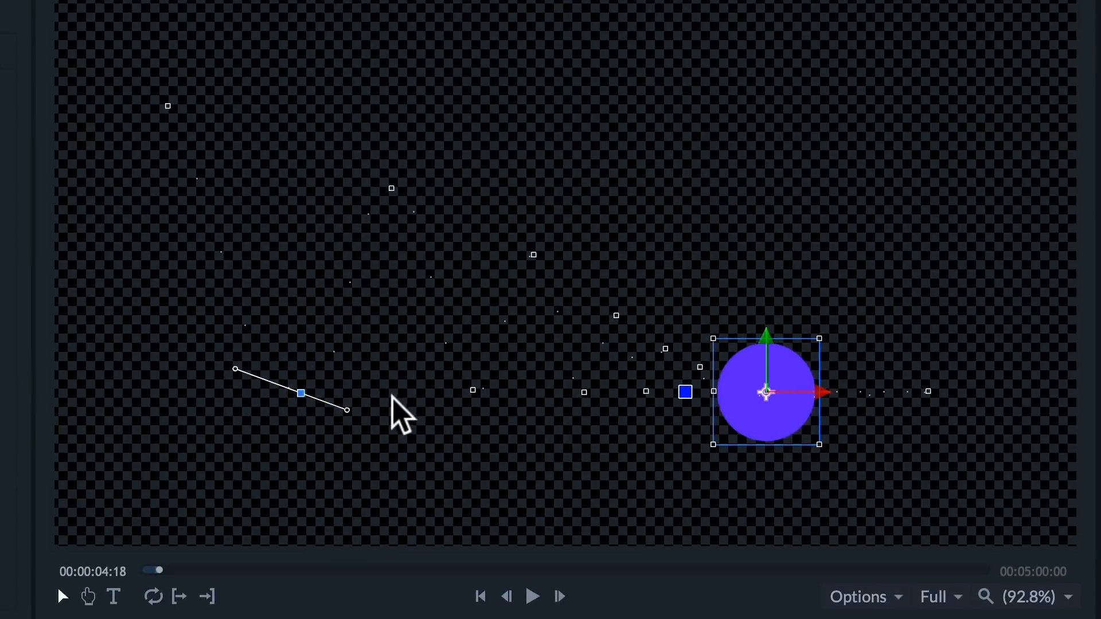
left_click(473, 390)
left_click(584, 392)
left_click(646, 391)
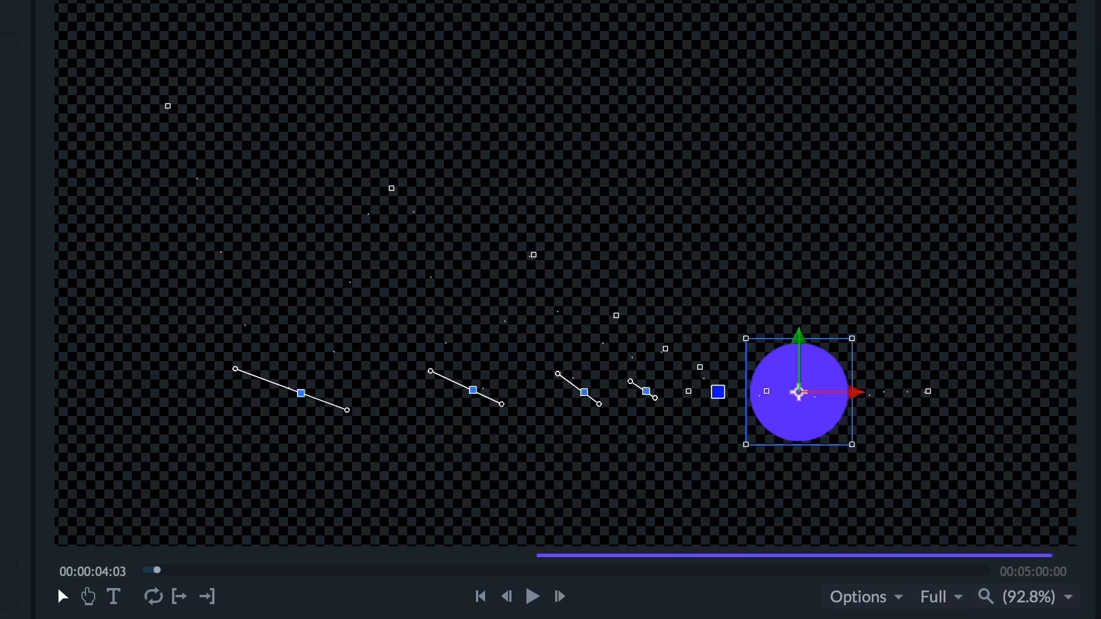
left_click(688, 390)
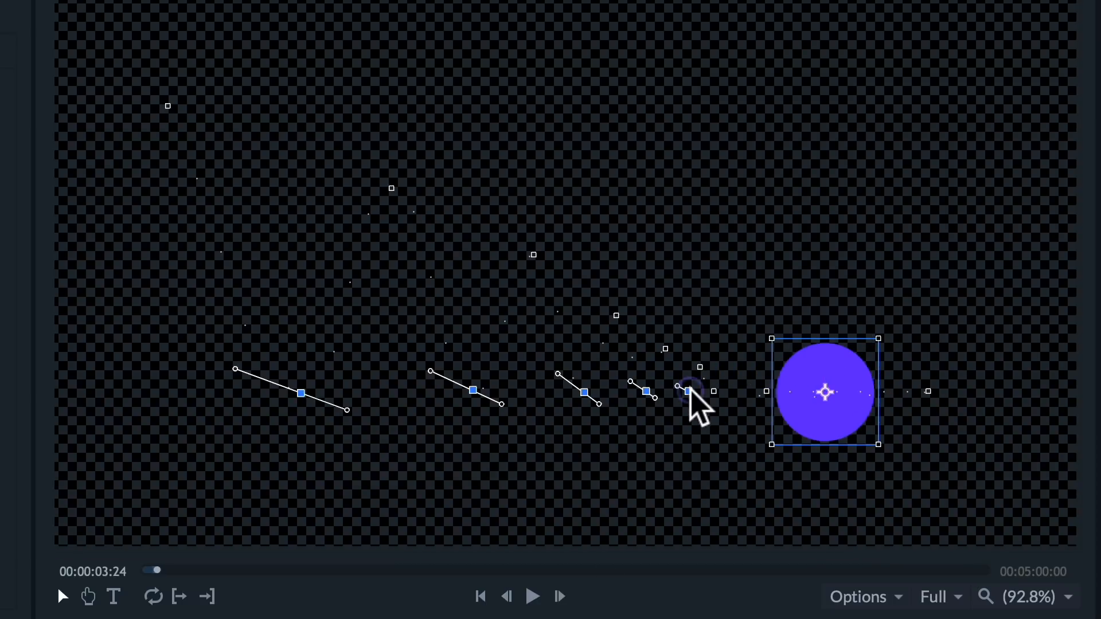
left_click(714, 390)
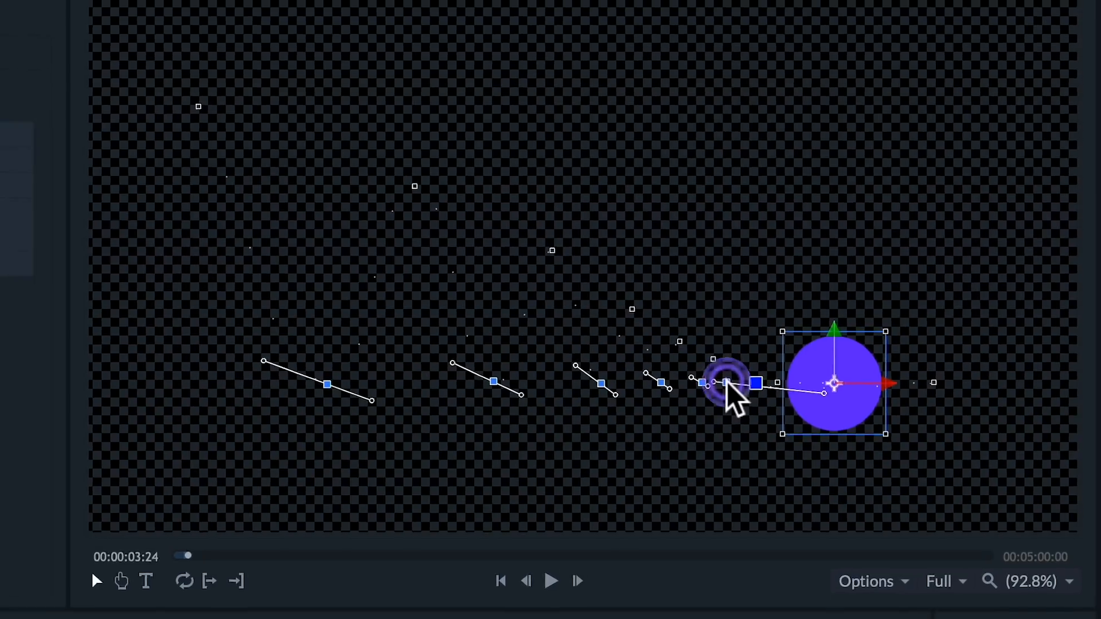
scroll(477, 242, "left", 4)
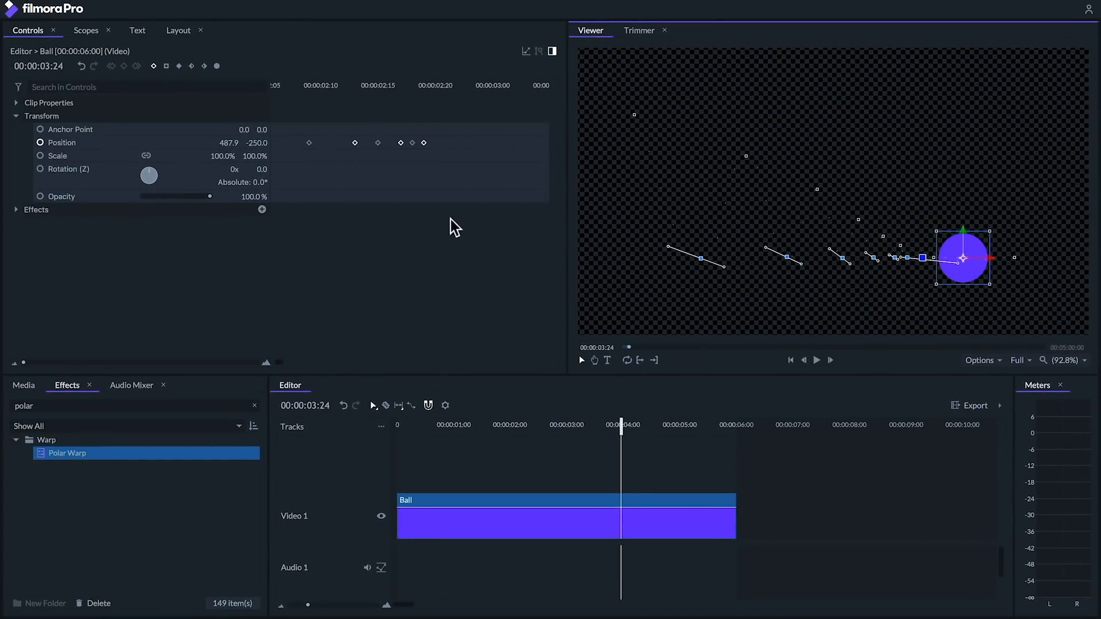
right_click(423, 142)
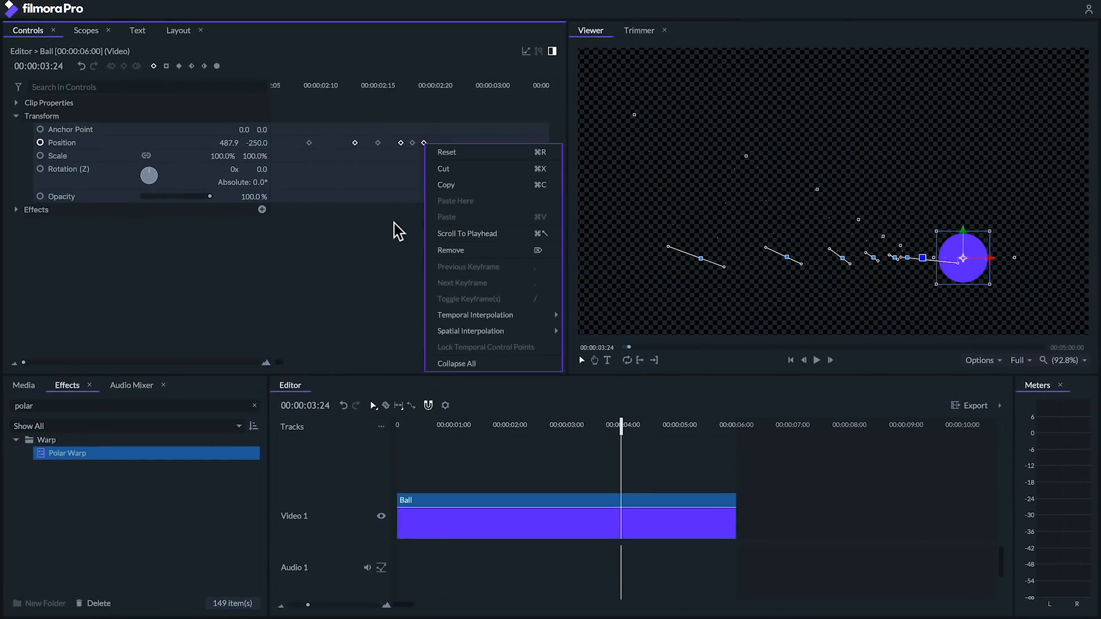
mouse_move(515, 333)
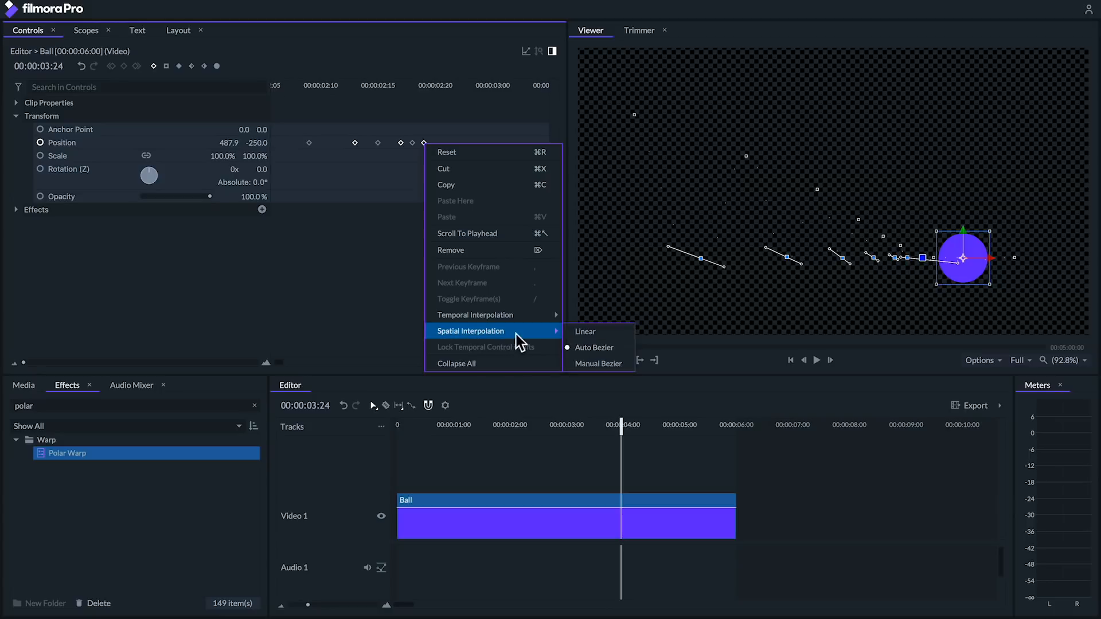
left_click(593, 332)
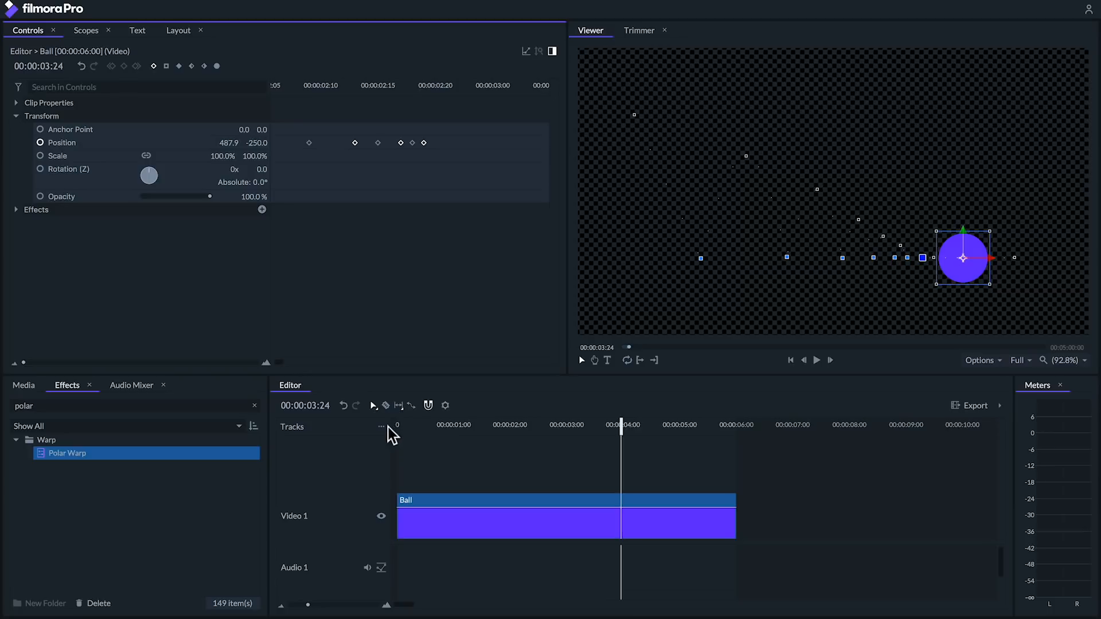
Make the path handle of the ball's first Position keyframe horizontal and play the animation from the start.
left_click(634, 115)
left_click_drag(668, 187, 671, 123)
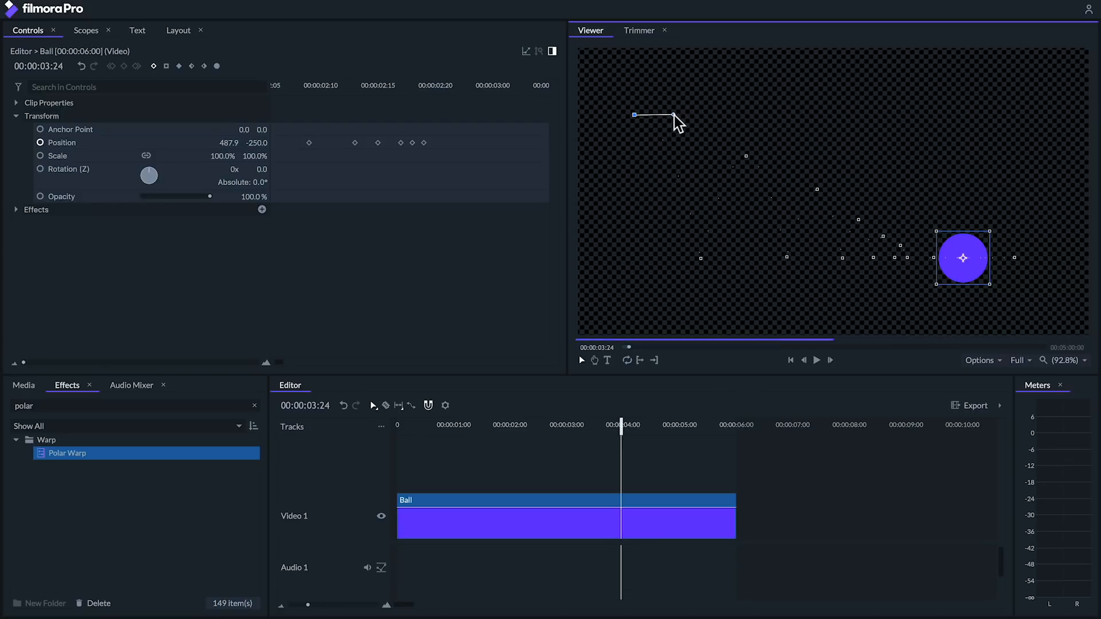
left_click_drag(674, 115, 674, 115)
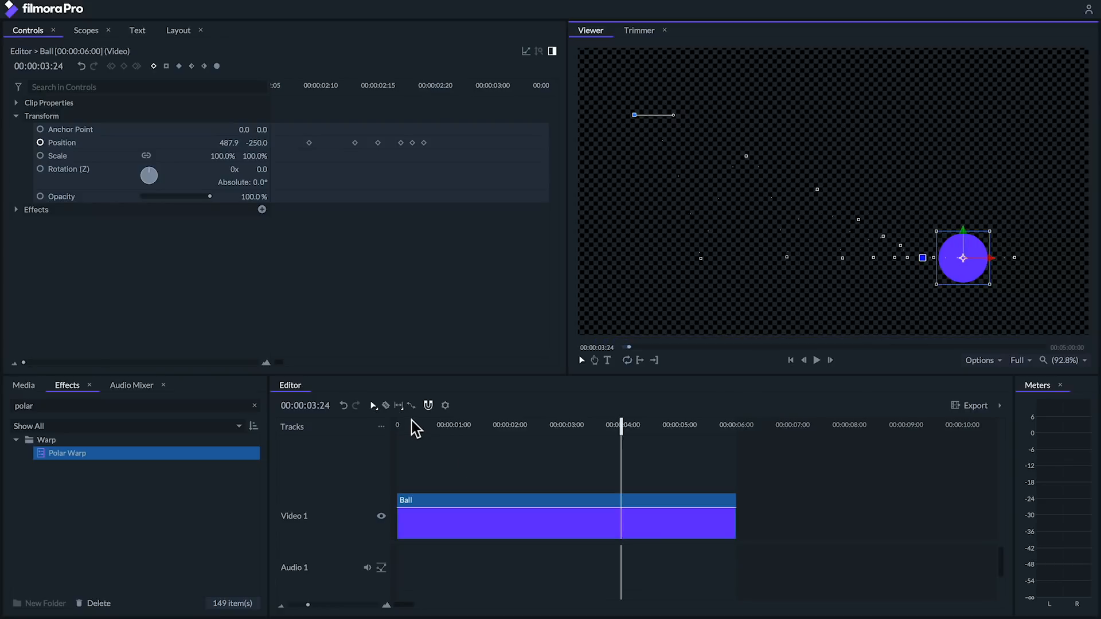
left_click_drag(408, 426, 374, 425)
key("space")
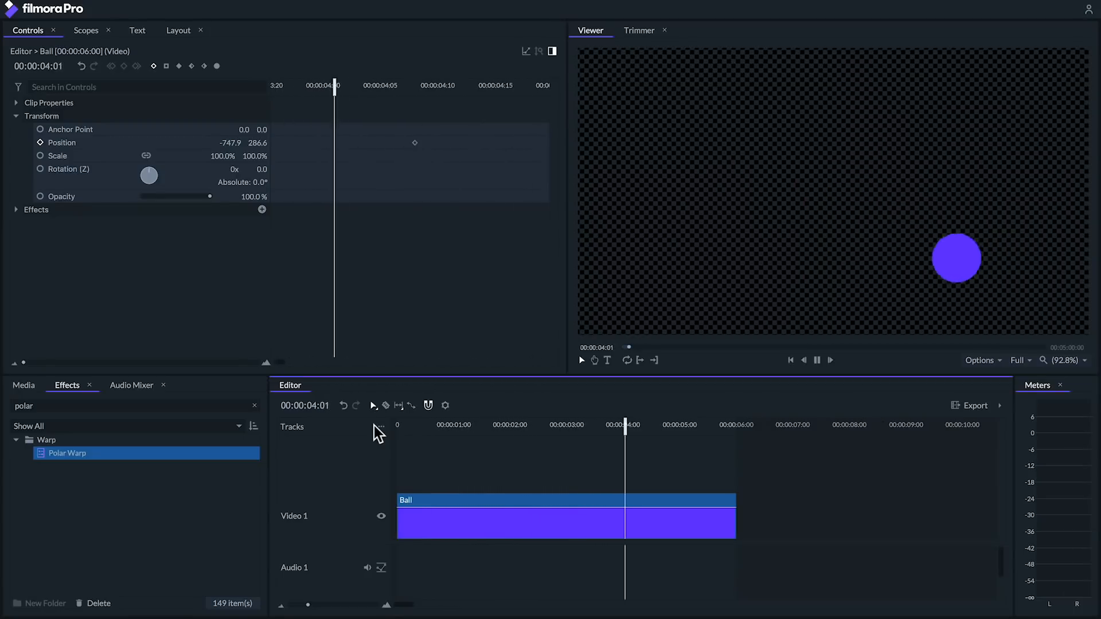
key("space")
left_click_drag(662, 423, 608, 418)
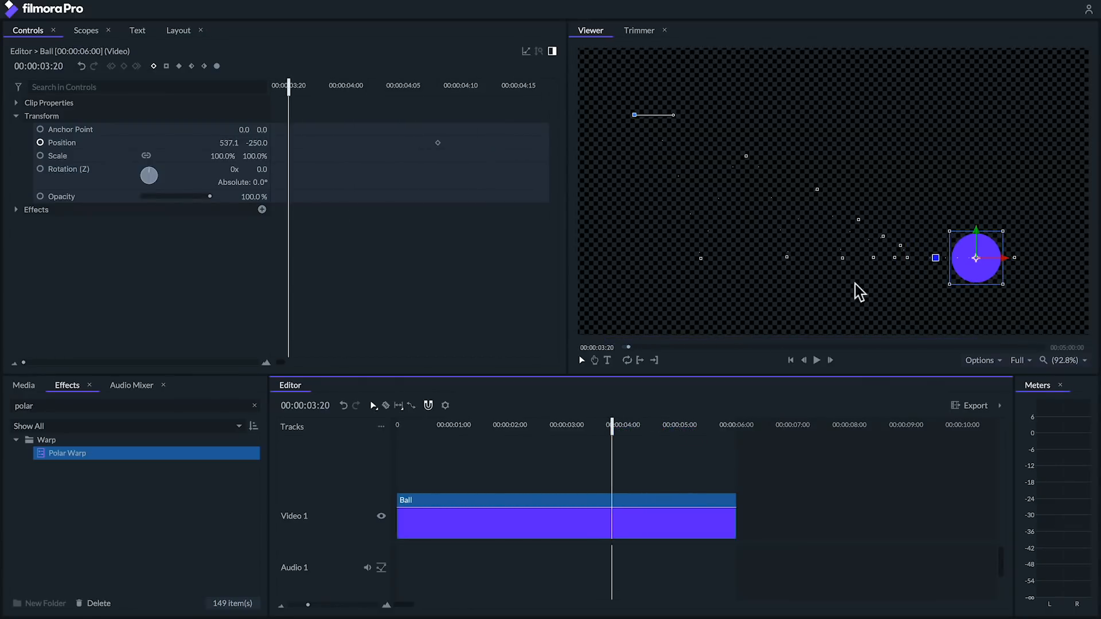
Set the temporal interpolation of the starting keyframe and all bounce peak keyframes to Smooth and play the animation from the start.
left_click(746, 156)
left_click(817, 189)
left_click(858, 219)
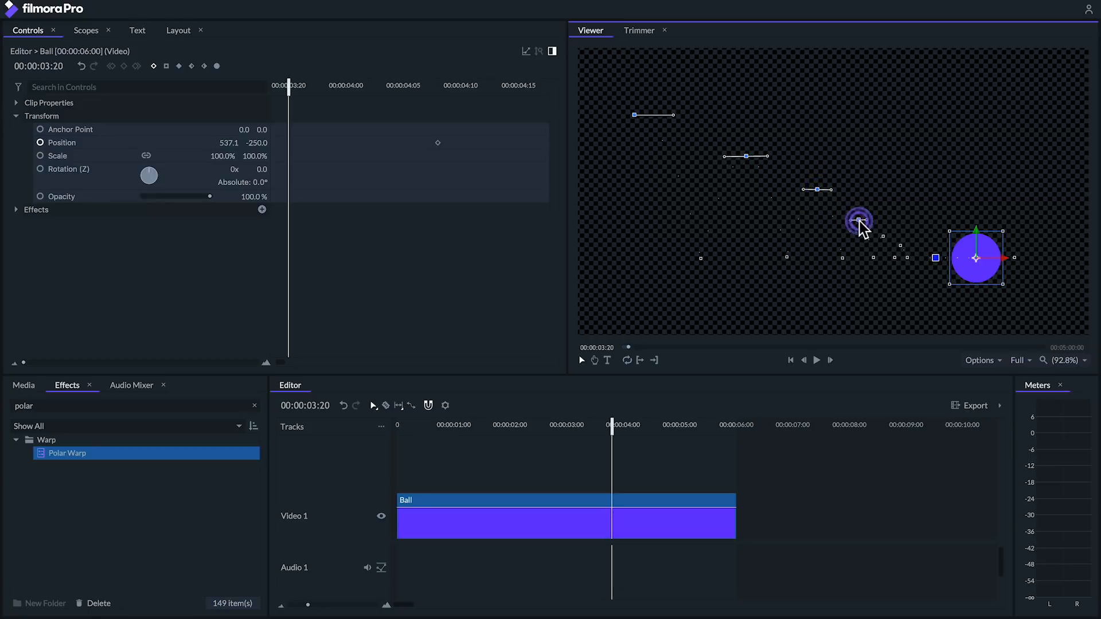
left_click(883, 237)
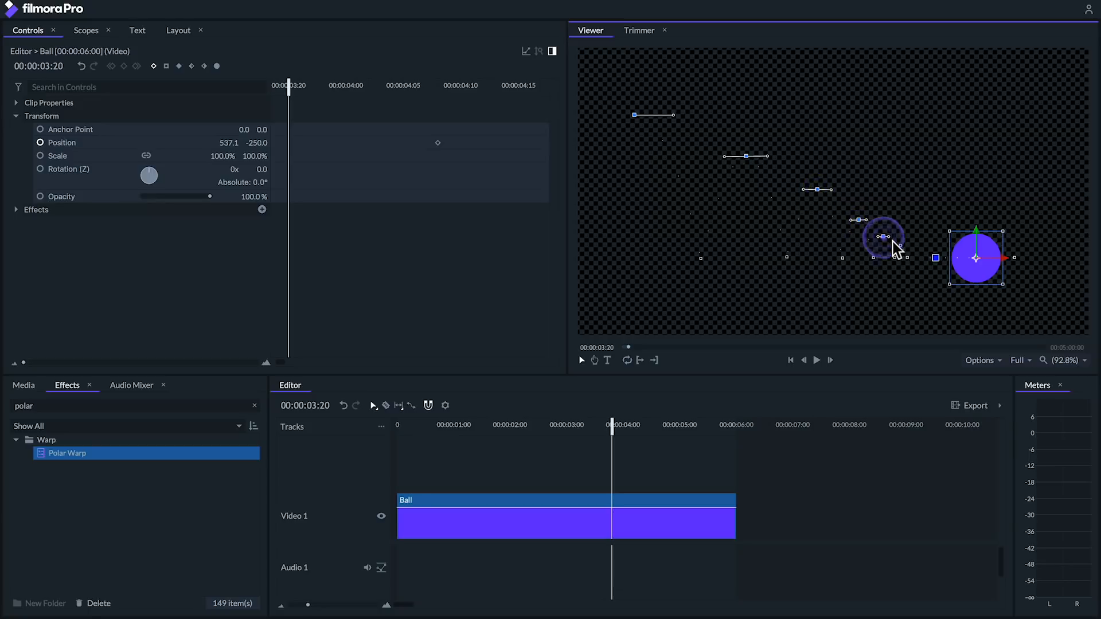
left_click(900, 245)
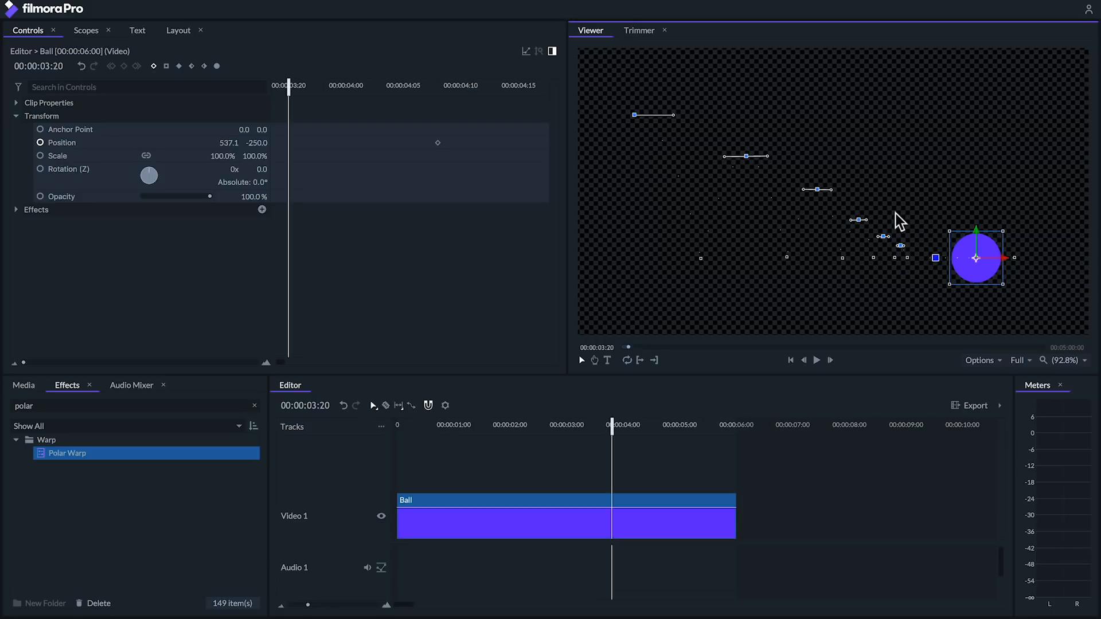
scroll(438, 246, "left", 7)
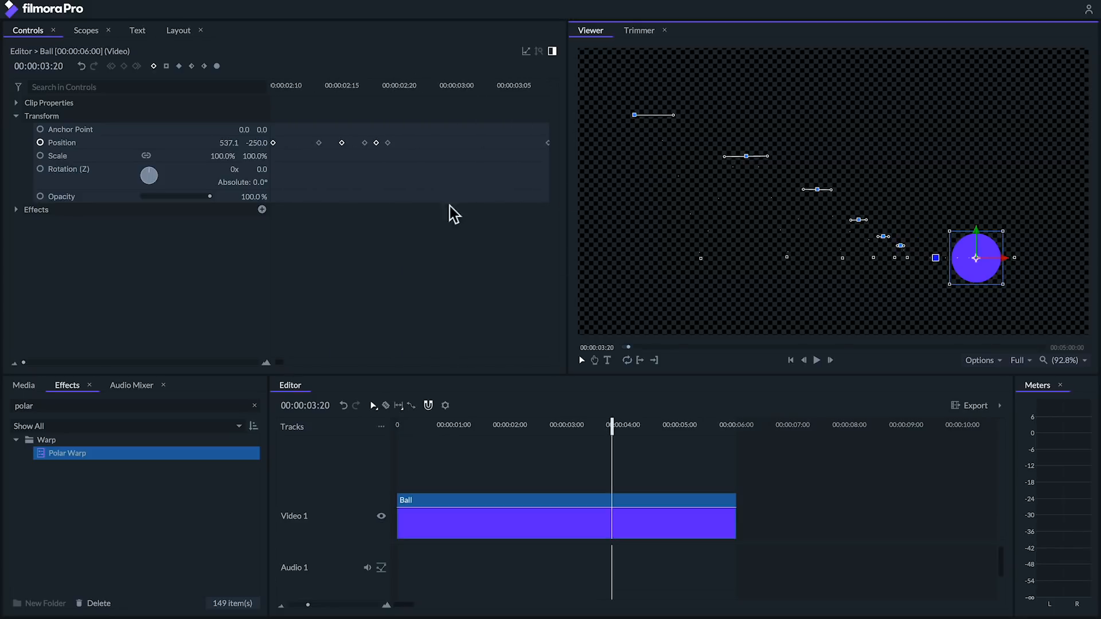
right_click(374, 141)
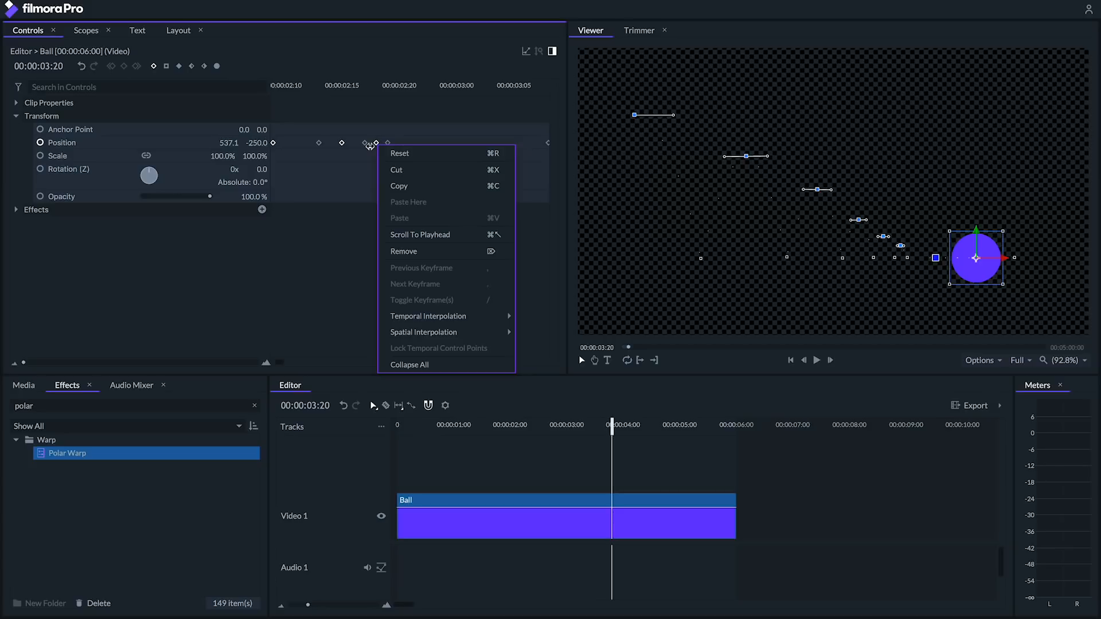
mouse_move(501, 316)
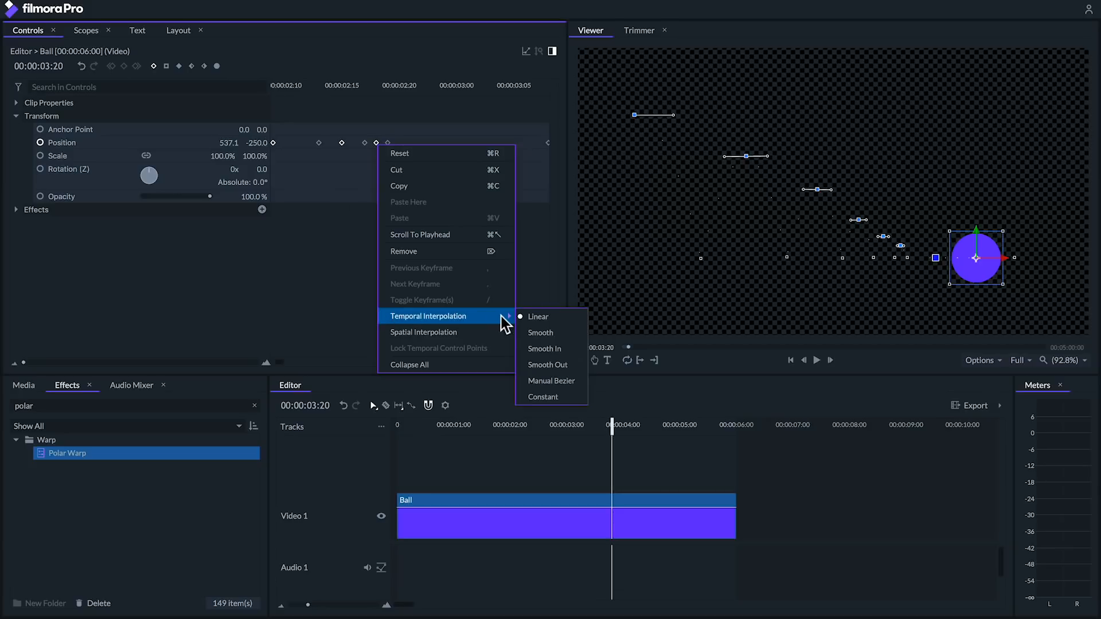
left_click(540, 333)
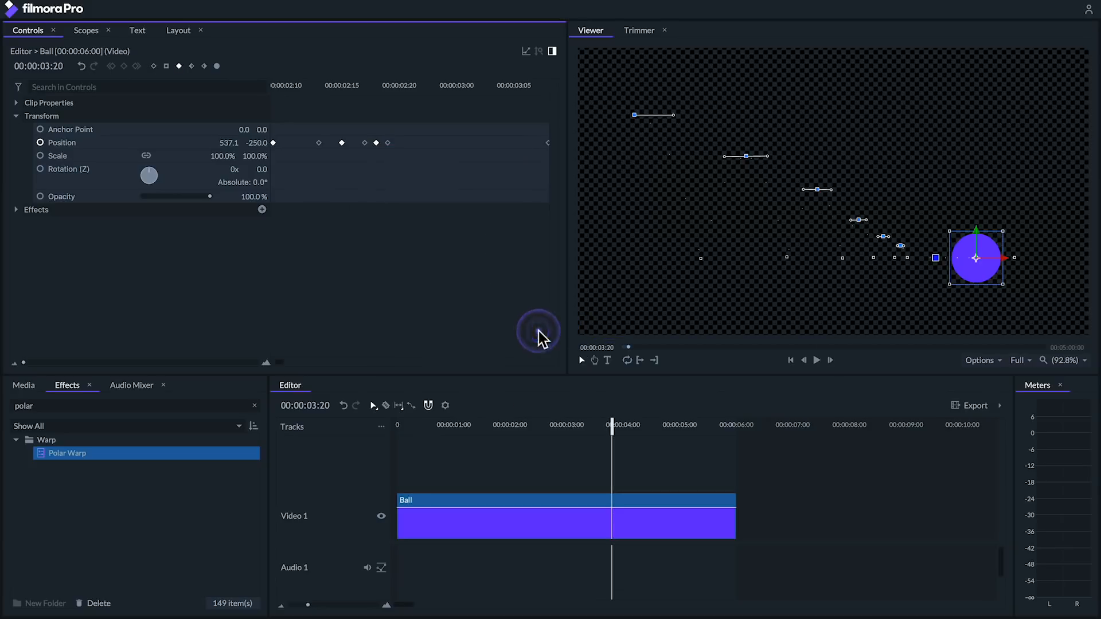
left_click(402, 427)
key("space")
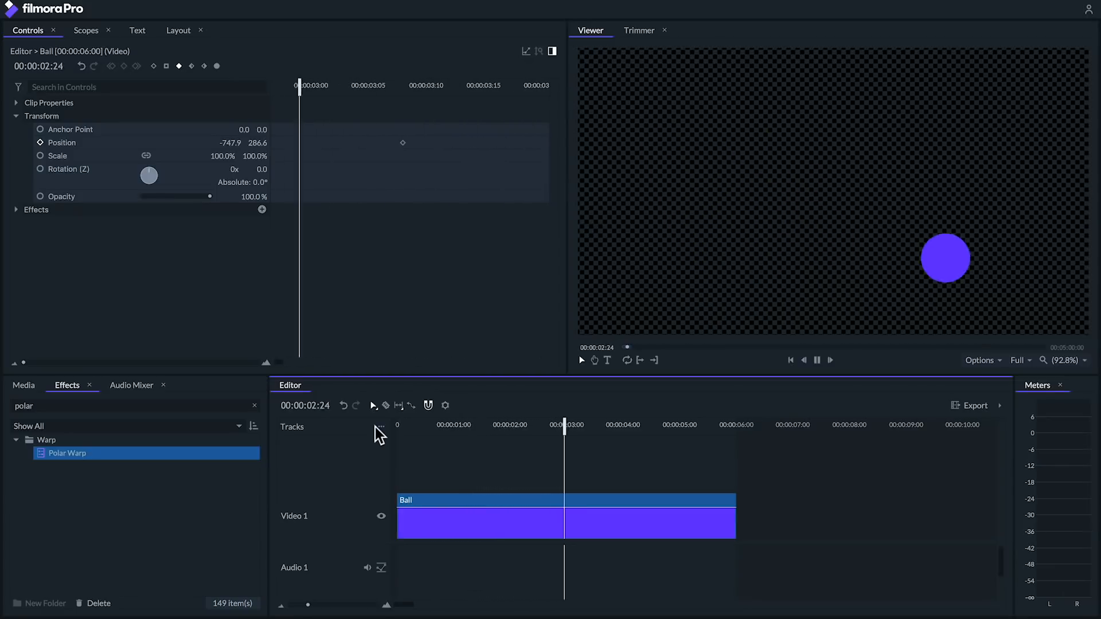
key("space")
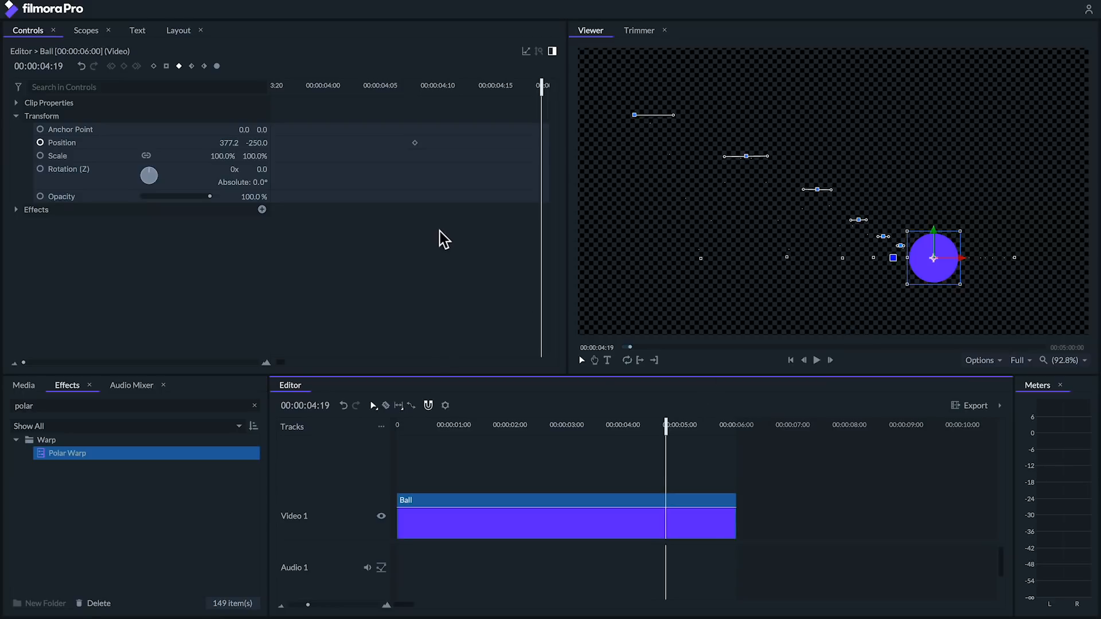
Set the temporal interpolation of the last Position keyframe to Smooth In and play the animation from the start.
left_click_drag(265, 365, 44, 366)
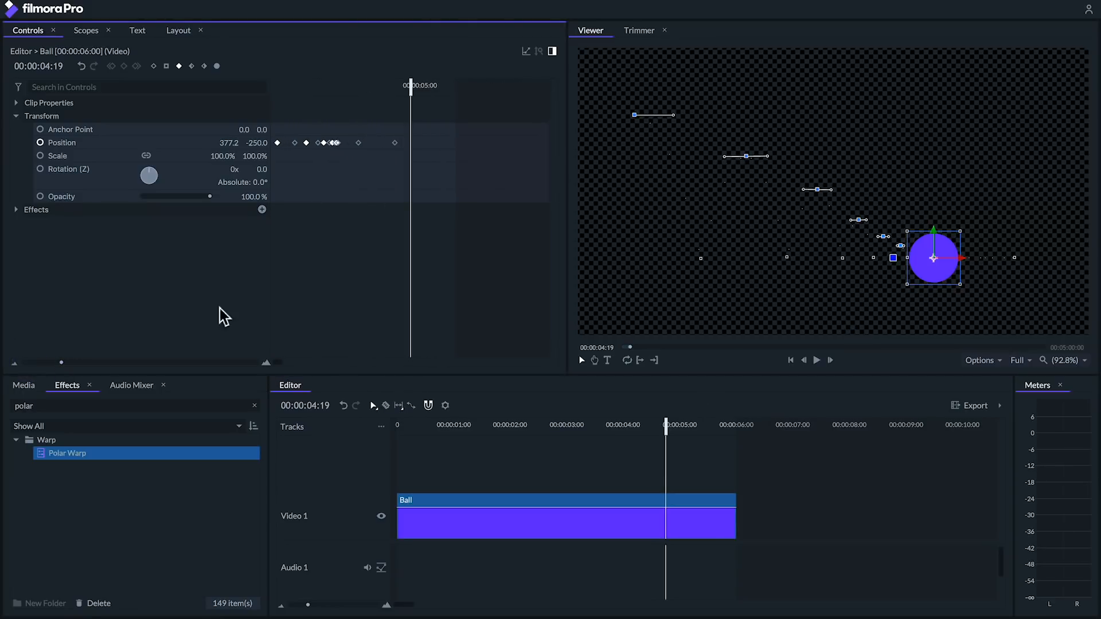
right_click(433, 143)
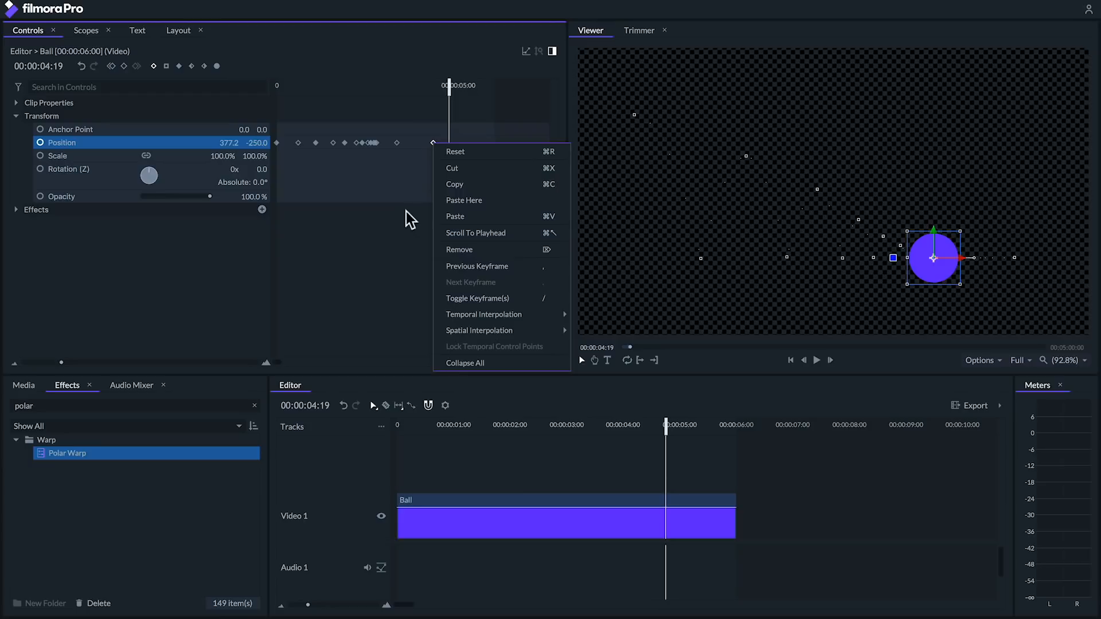
mouse_move(533, 314)
left_click(609, 349)
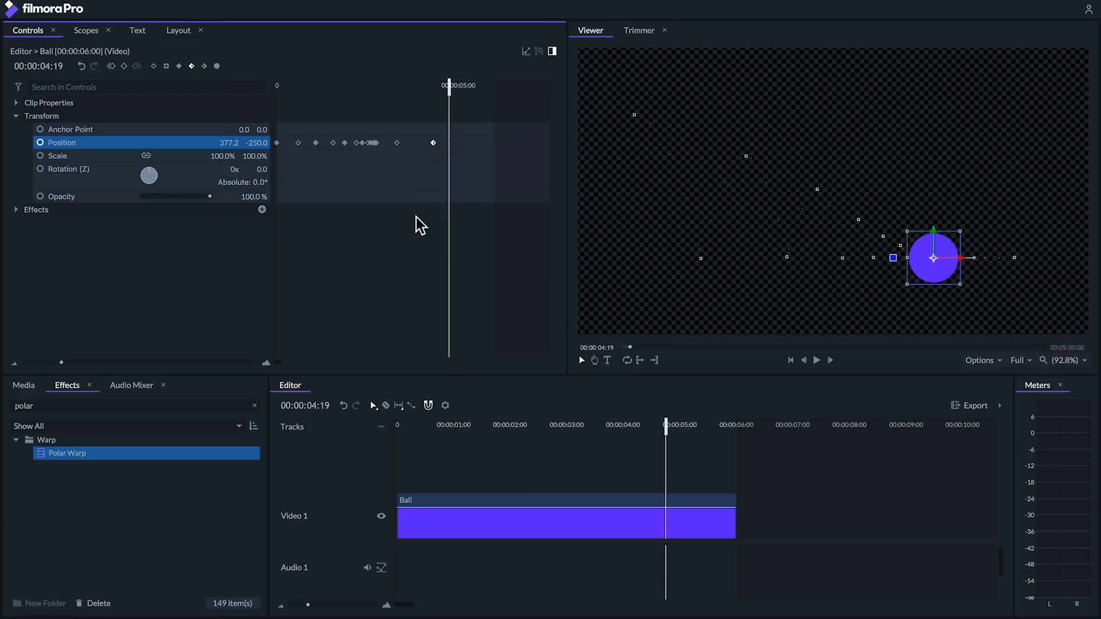
left_click_drag(444, 83, 277, 86)
key("space")
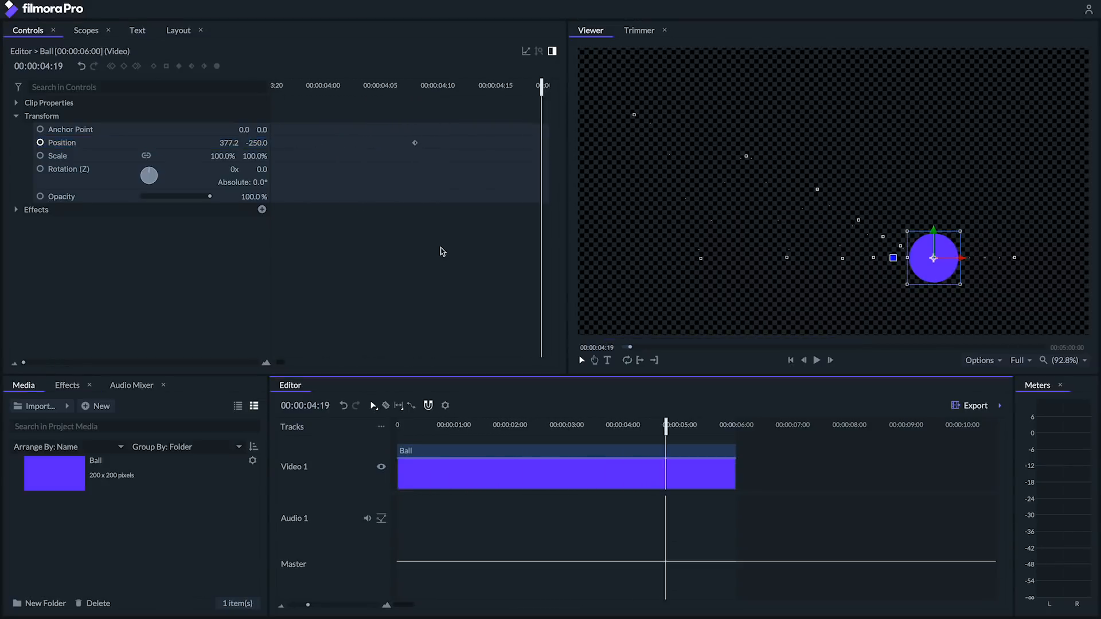
Examine the ball's Position curves in the value graph and return to the keyframe view.
left_click(526, 51)
left_click(63, 143)
left_click_drag(24, 362, 63, 363)
left_click_drag(278, 362, 266, 362)
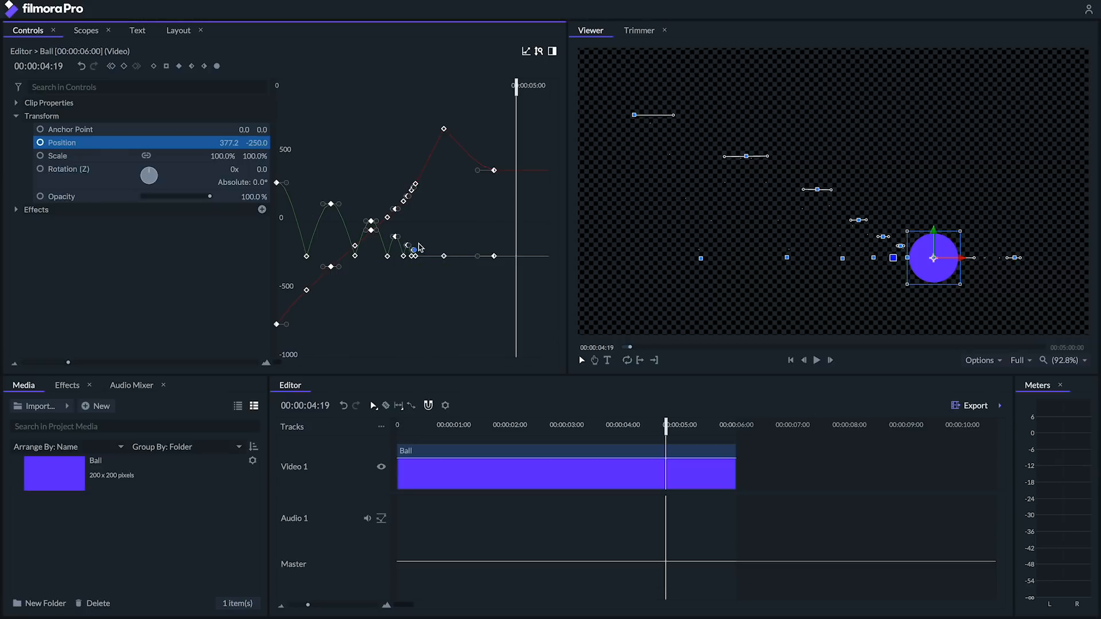
left_click(525, 51)
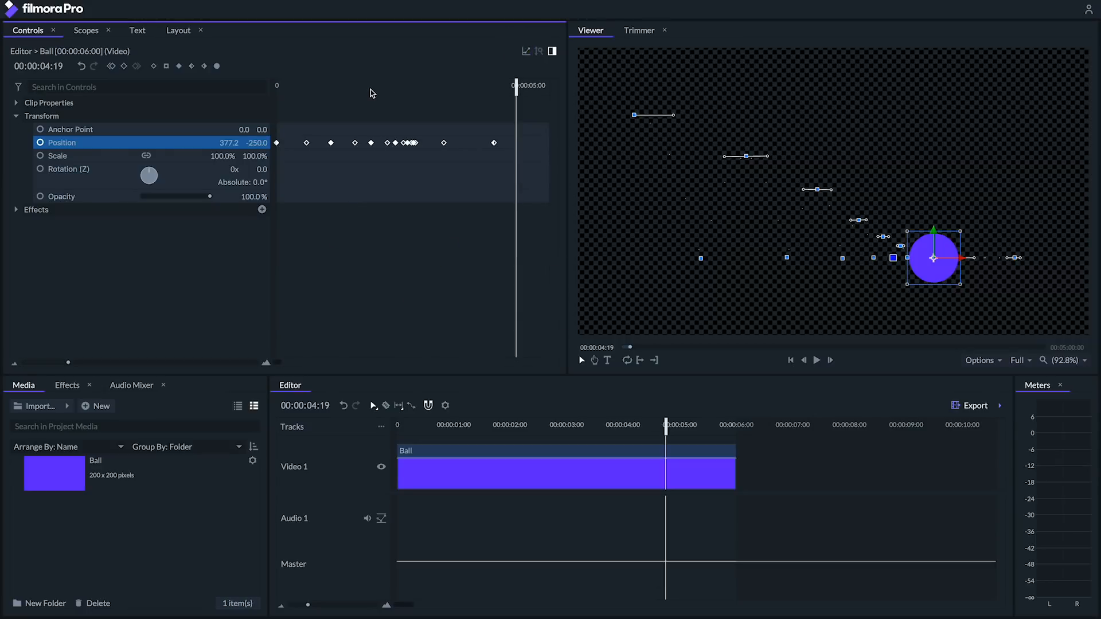
Keyframe the ball's Scale at the first landing, 00:00:00:15, and add Scale keyframes one frame before and one frame after it.
left_click(308, 91)
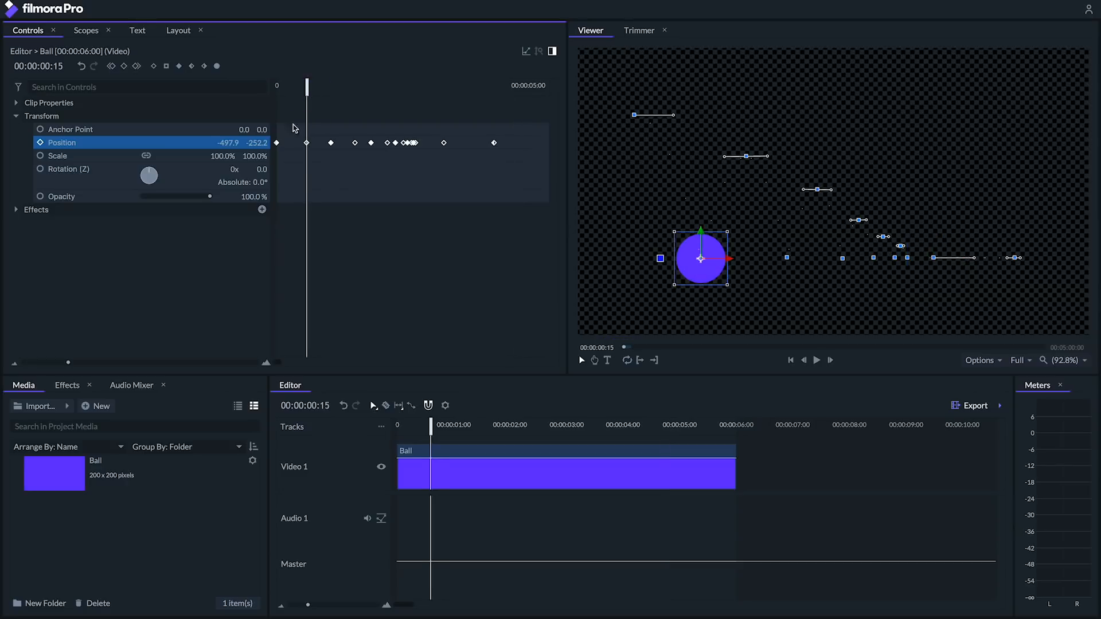
left_click(266, 364)
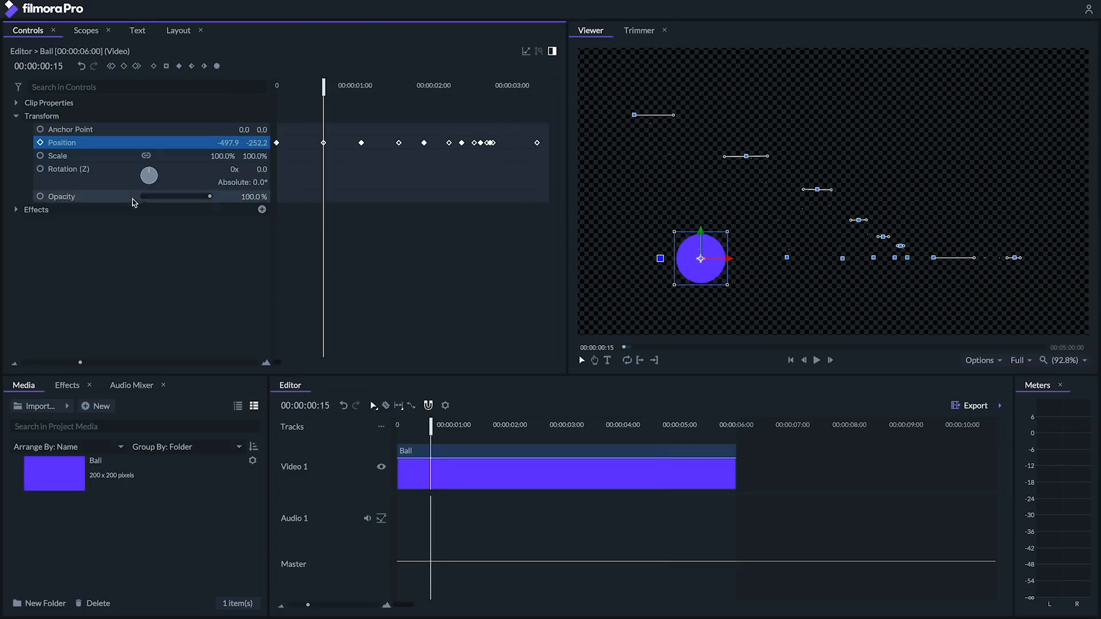
left_click(41, 156)
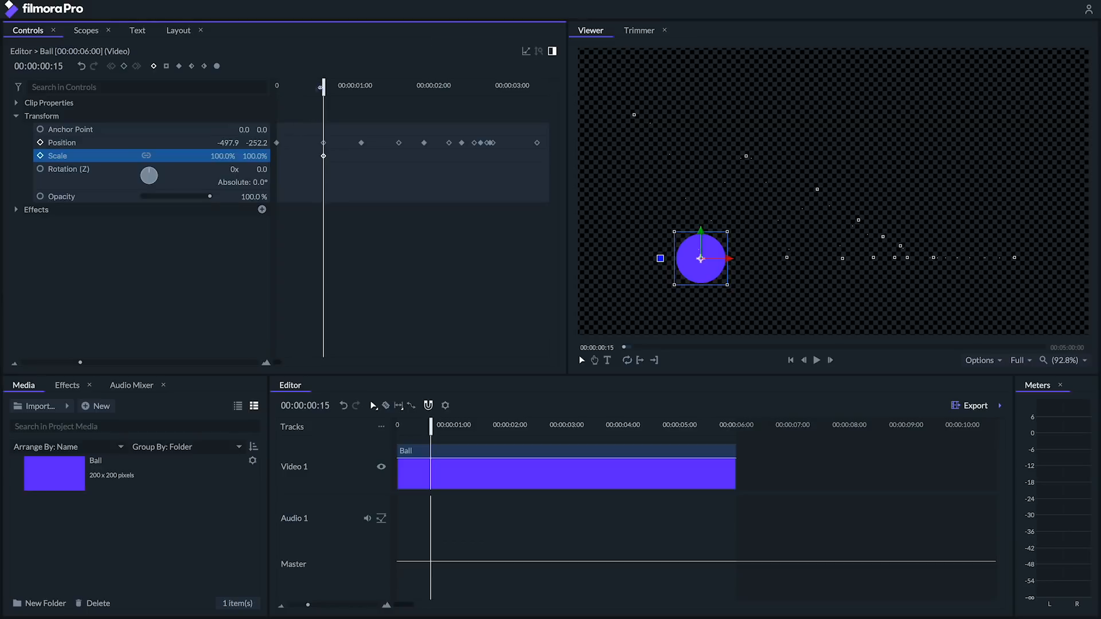
left_click_drag(320, 87, 323, 85)
left_click(124, 67)
left_click(124, 67)
left_click(265, 364)
left_click(265, 363)
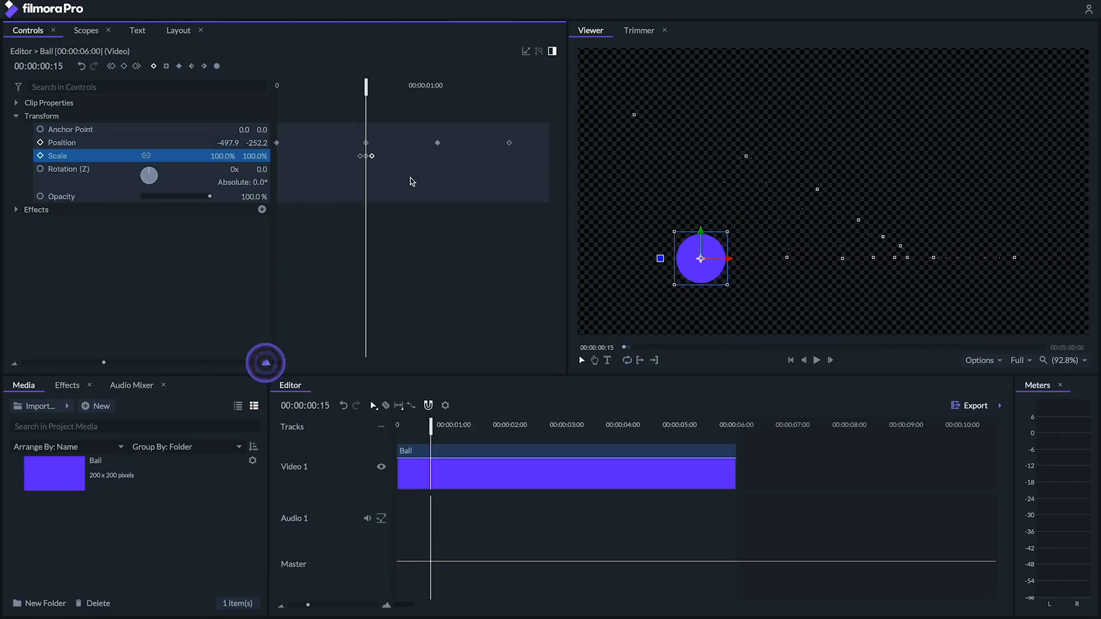
Unlink the Scale dimensions and set the vertical scale to 50% on the middle Scale keyframe at the first landing.
left_click(365, 156)
left_click(146, 156)
left_click(259, 156)
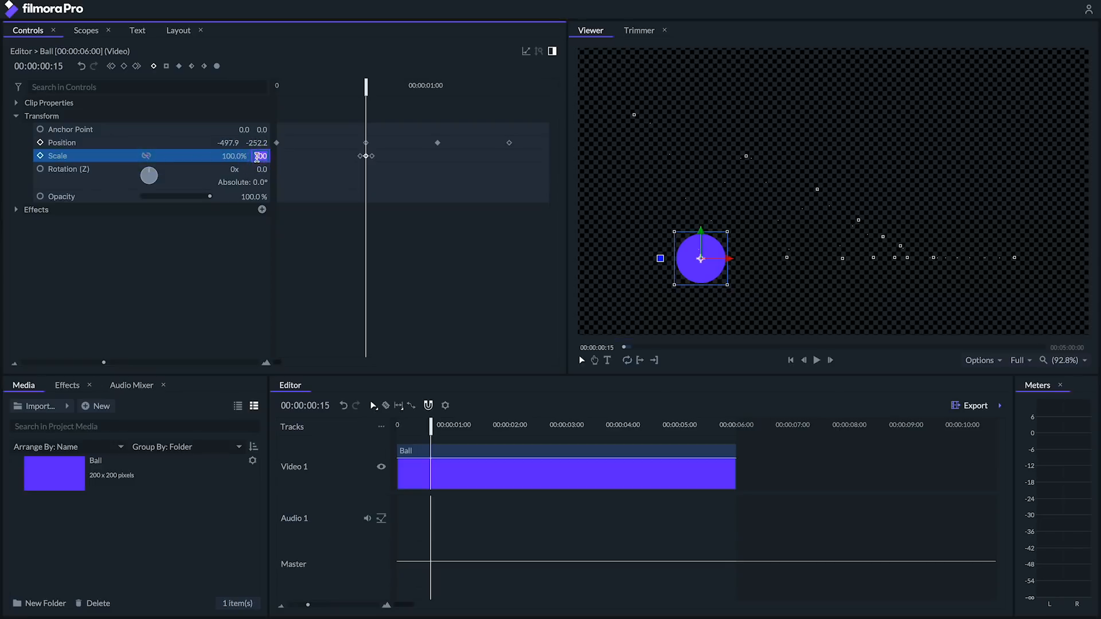
key("Return")
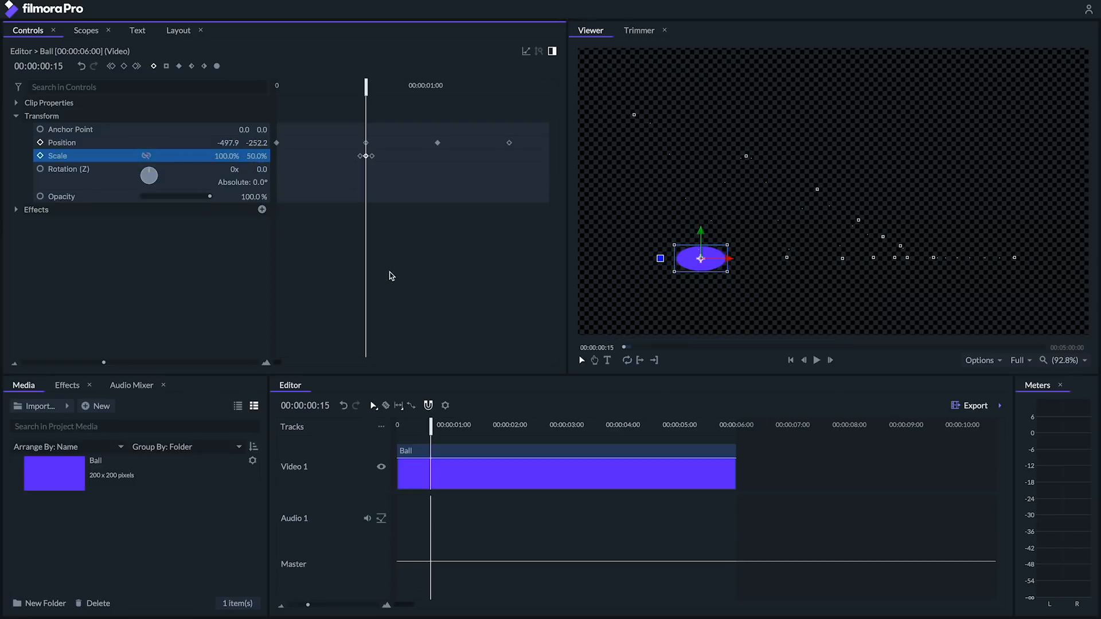
Check the squash around the first landing and change its Scale keyframes to Constant interpolation.
left_click_drag(348, 92, 390, 92)
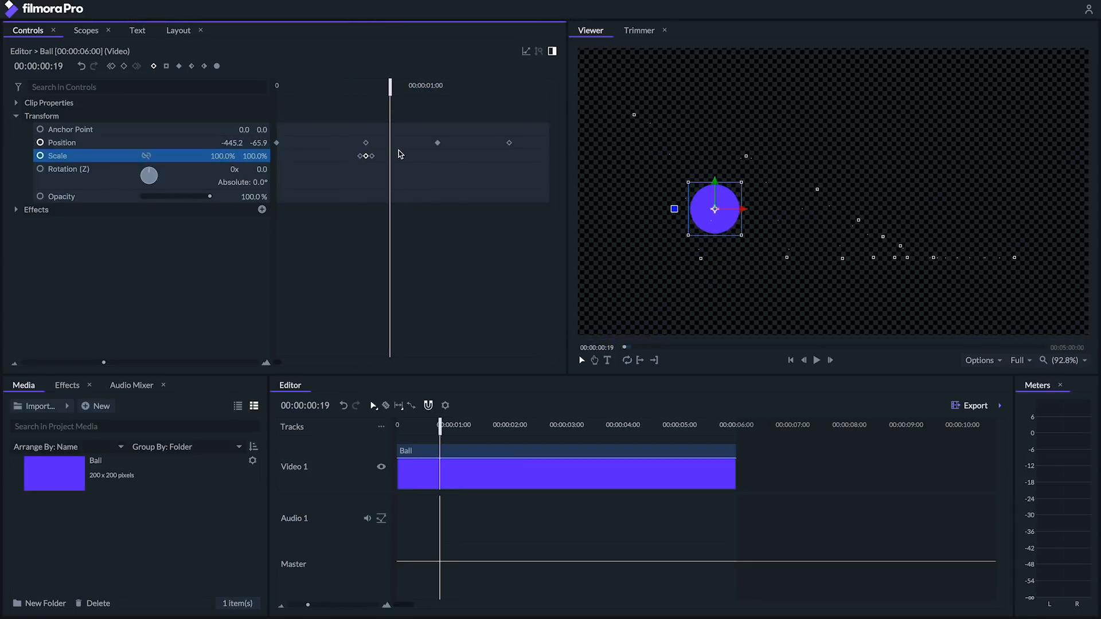
left_click_drag(381, 150, 365, 160)
left_click(166, 66)
Paste the copied squash Scale keyframes at the following three landings: 00:00:01:14, 00:00:02:05 and 00:00:02:13.
left_click(507, 86)
scroll(479, 221, "right", 3)
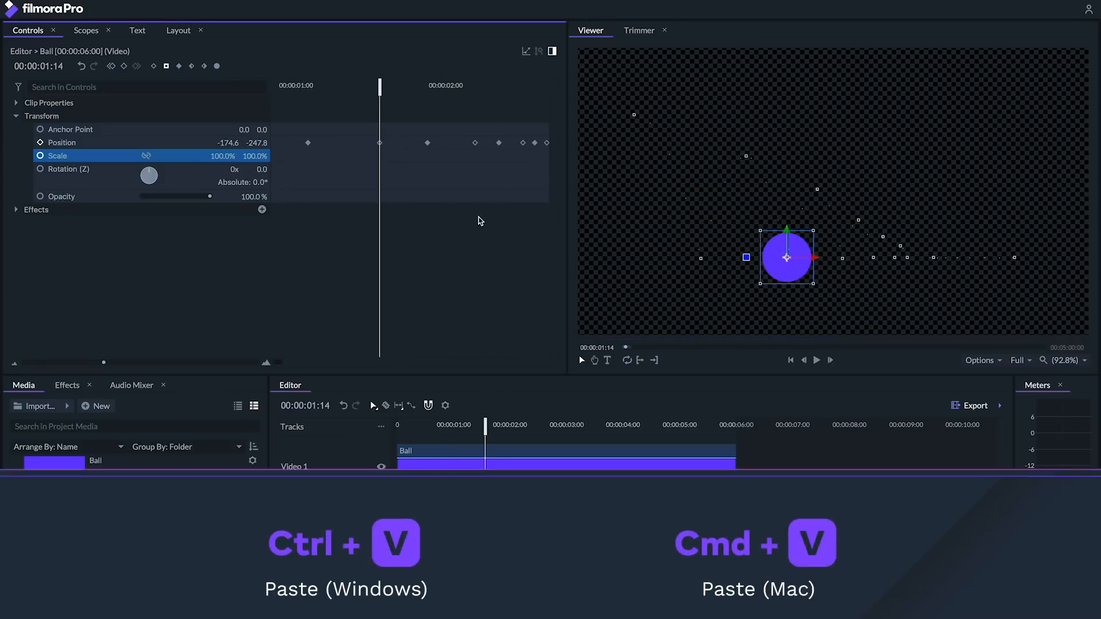
key("ctrl+v")
left_click(472, 87)
key("ctrl+v")
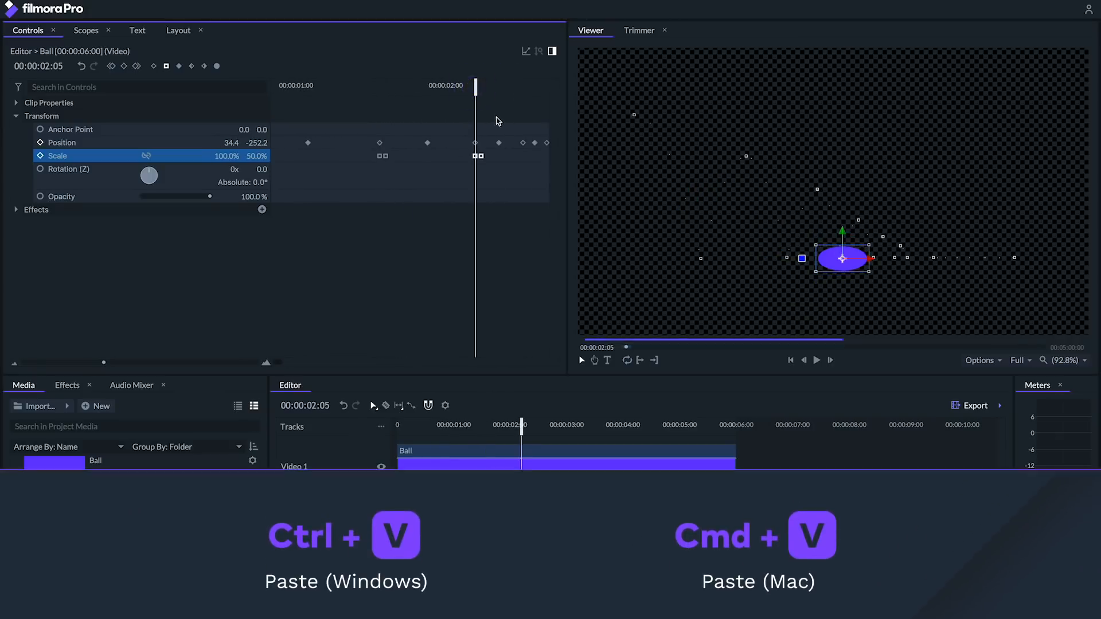
scroll(455, 89, "right", 2)
left_click(455, 87)
key("ctrl+v")
Set the vertical scale to 75% on the first Scale keyframe of the landing at 00:00:02:05.
scroll(481, 161, "left", 2)
left_click(484, 88)
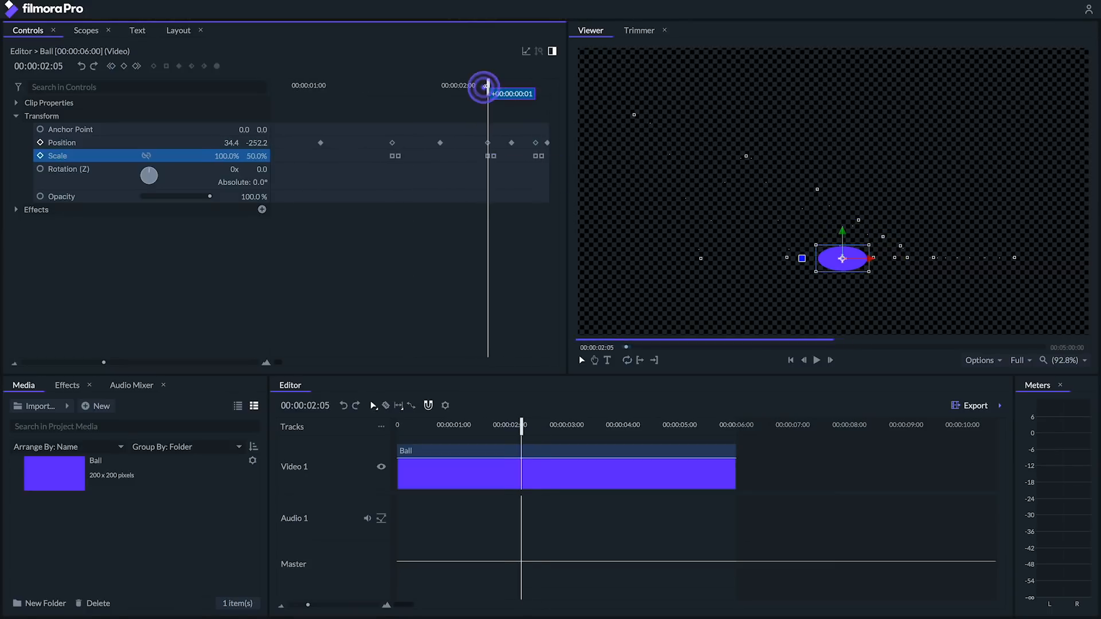
left_click(488, 156)
left_click(264, 156)
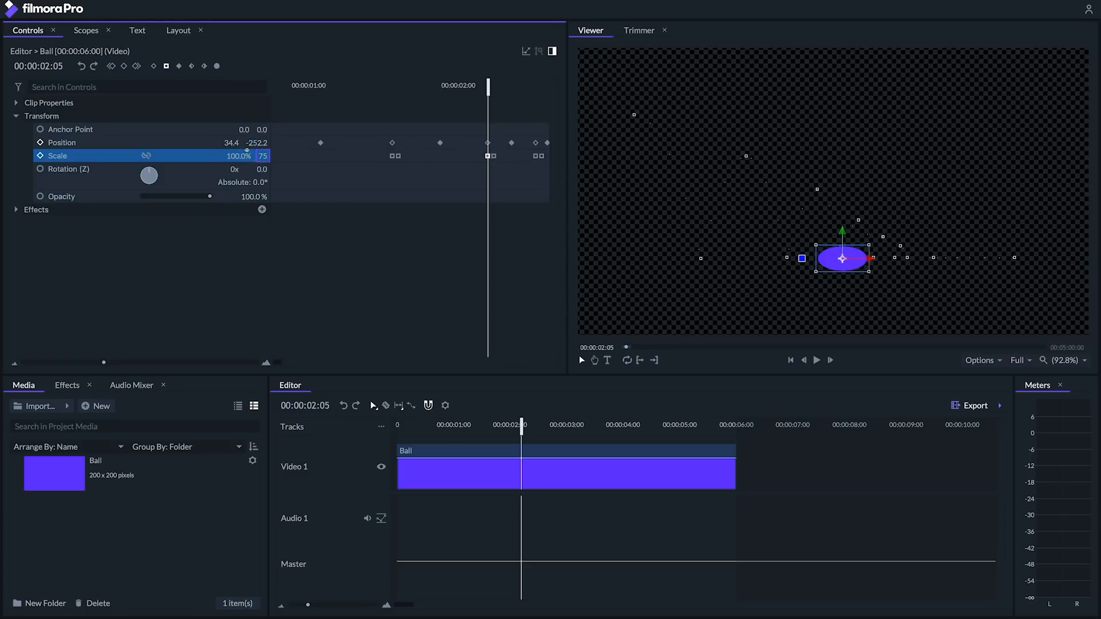
key("Return")
Set the vertical scale to 90% on the squash keyframe at 00:00:02:13 and play the animation from near the start.
left_click(535, 91)
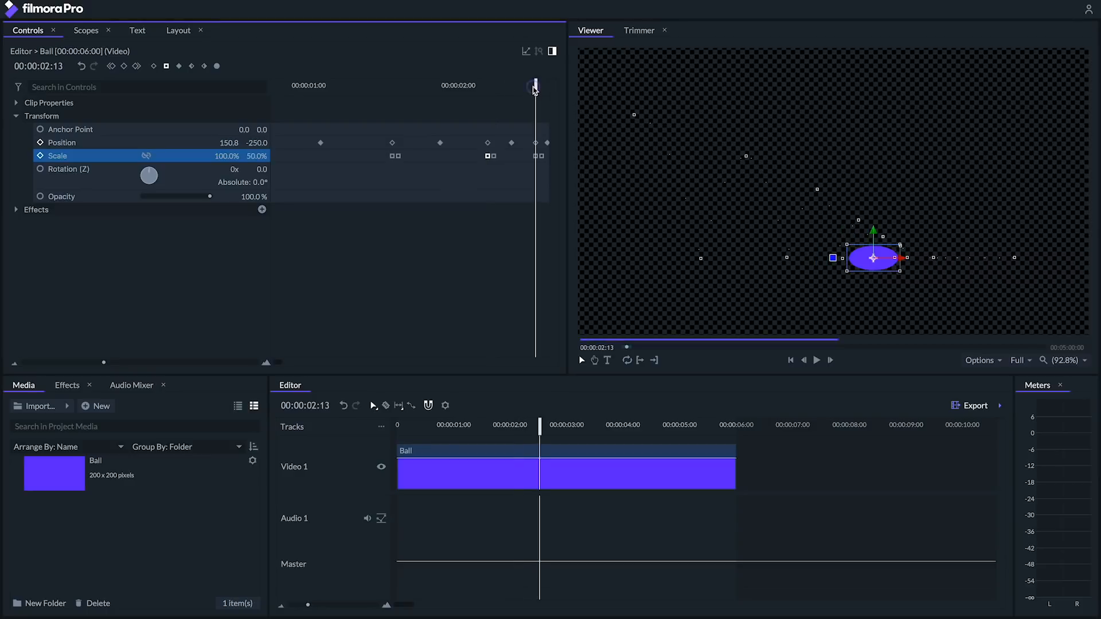
left_click(257, 156)
type("90")
key("Return")
scroll(411, 204, "left", 3)
left_click(282, 86)
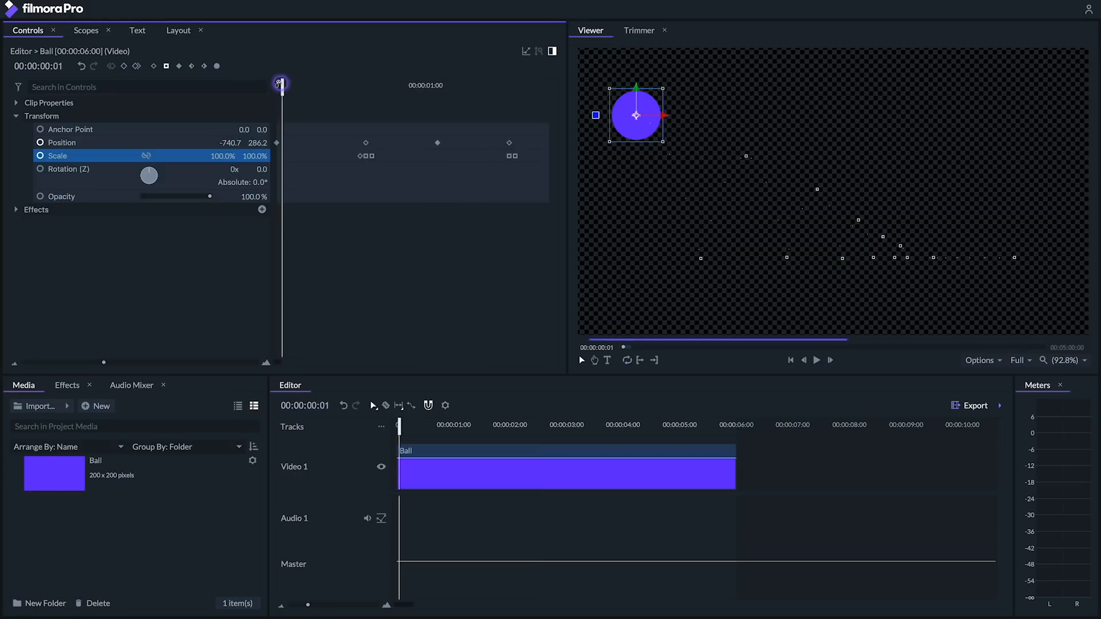
key("space")
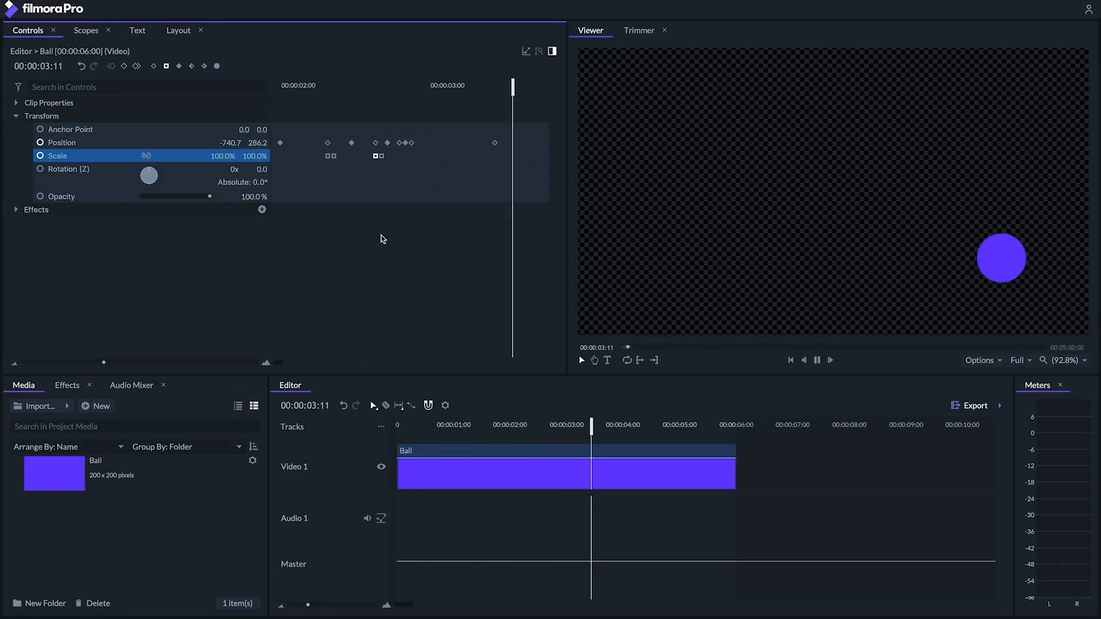
key("space")
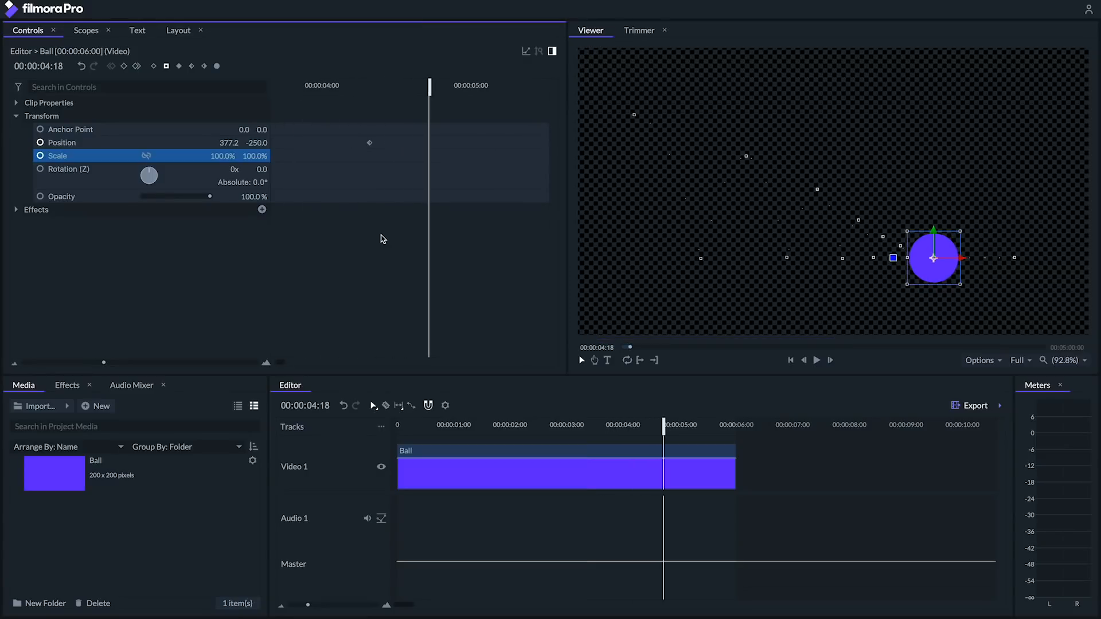
Enable Motion Blur in the Ball clip's properties and play the animation again from near the start.
left_click(16, 102)
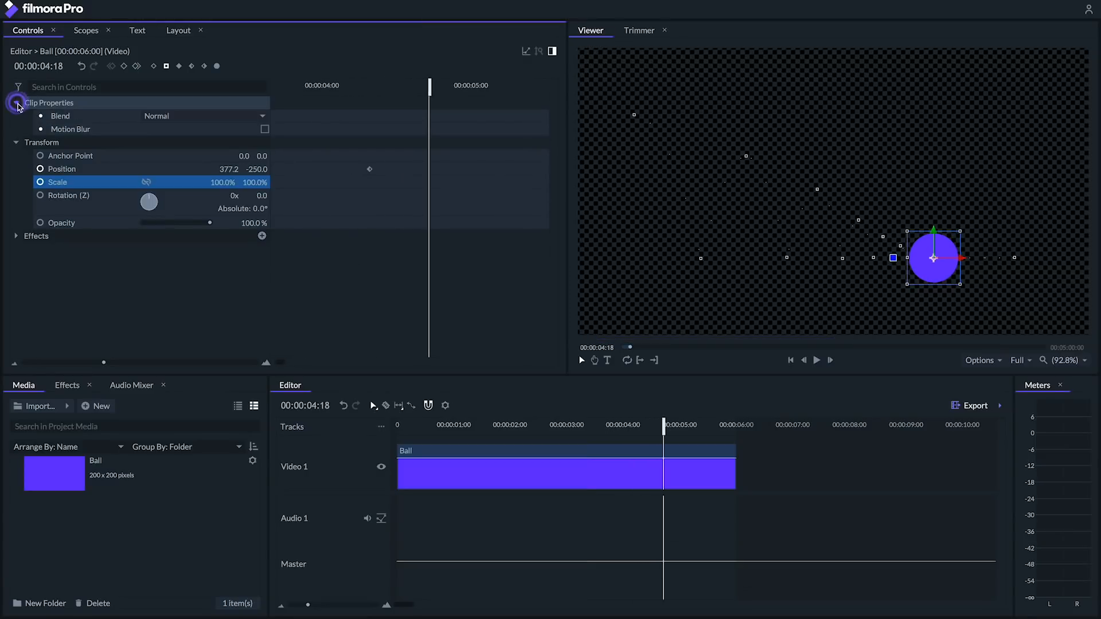
left_click(265, 129)
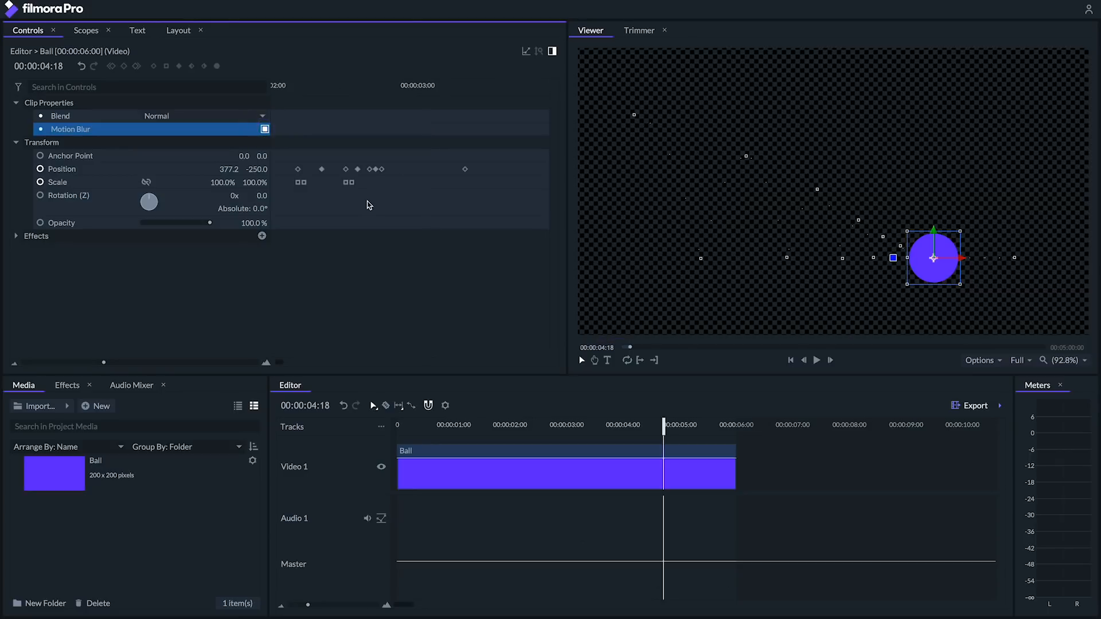
scroll(289, 123, "left", 1)
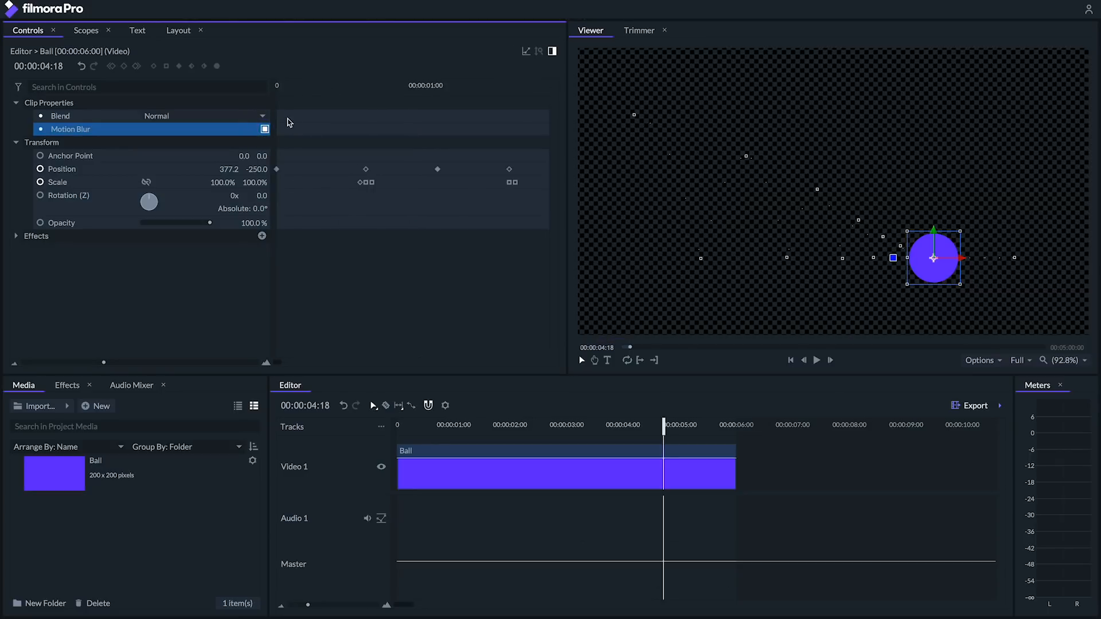
left_click(283, 89)
key("space")
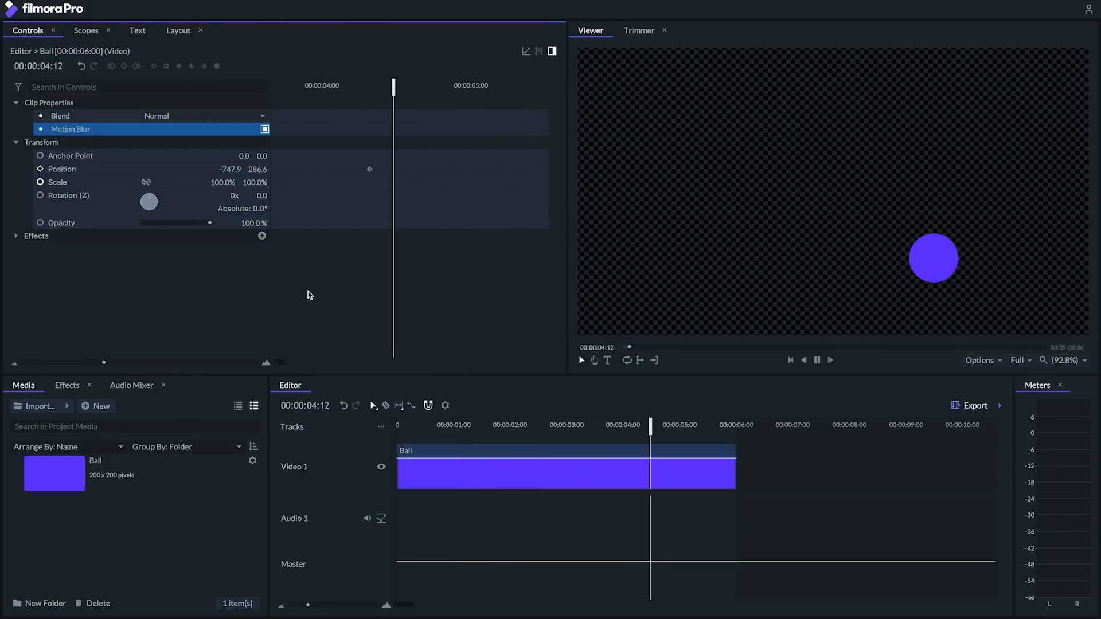
key("space")
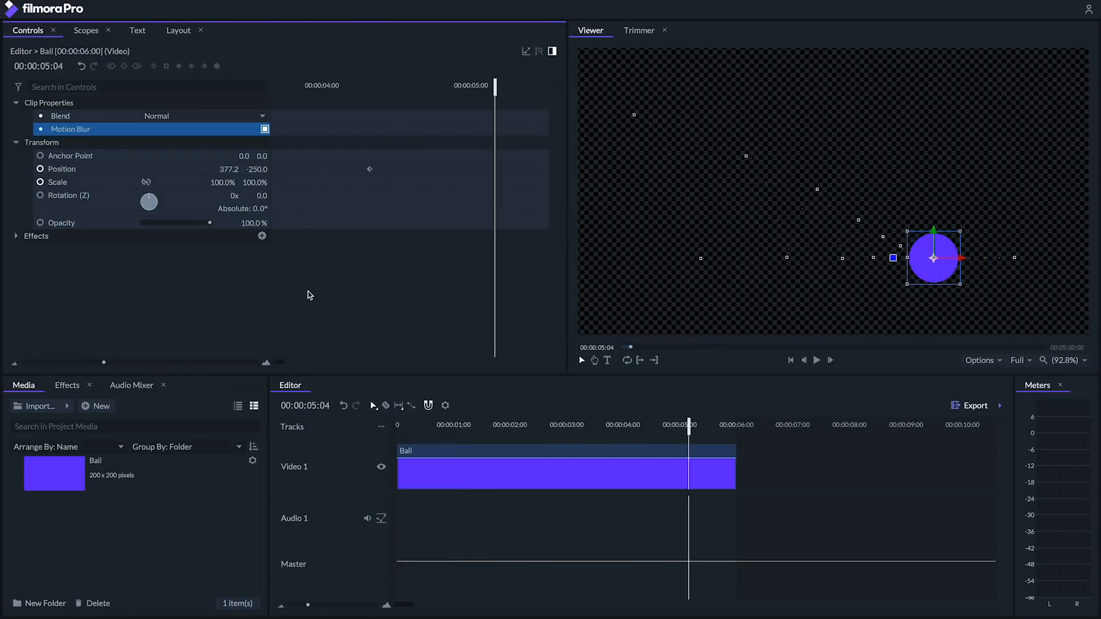